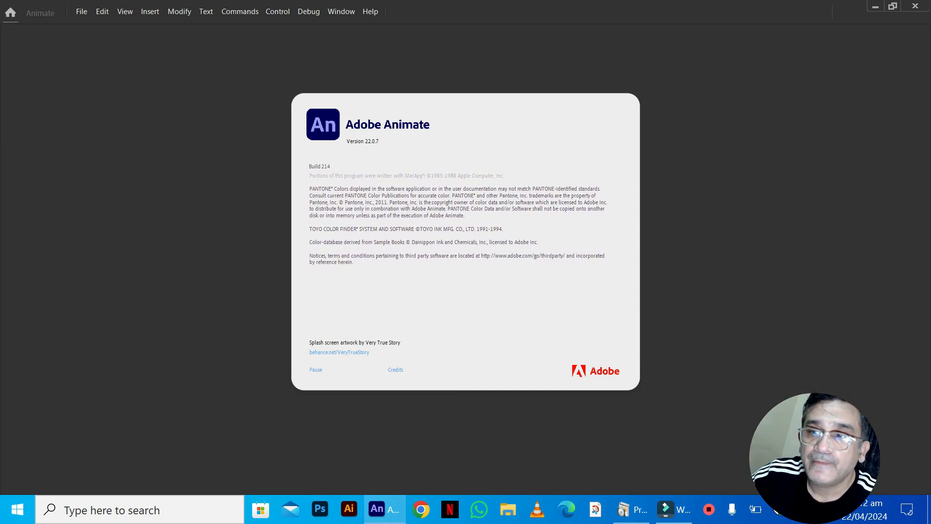
# Dismiss the splash window and create a new 1280 × 720 document at 30 FPS.
pyautogui.press('Escape')
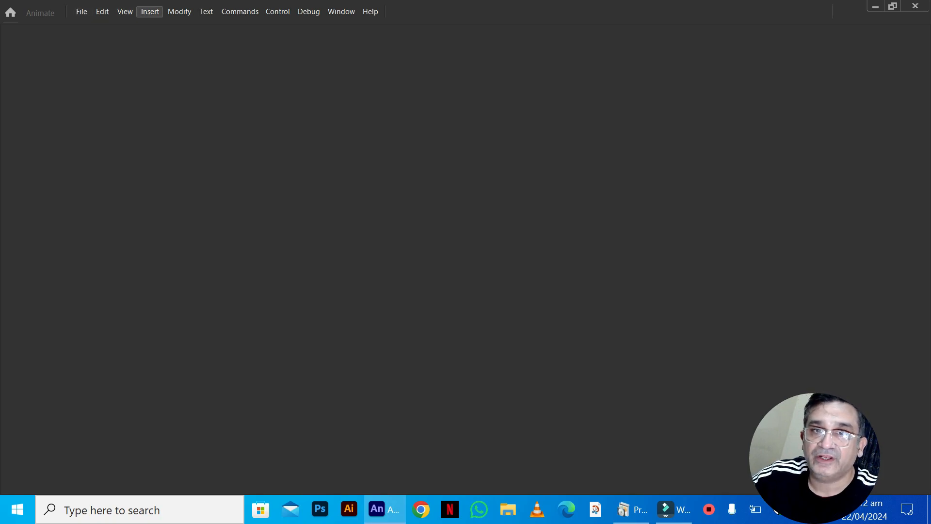
pyautogui.click(81, 11)
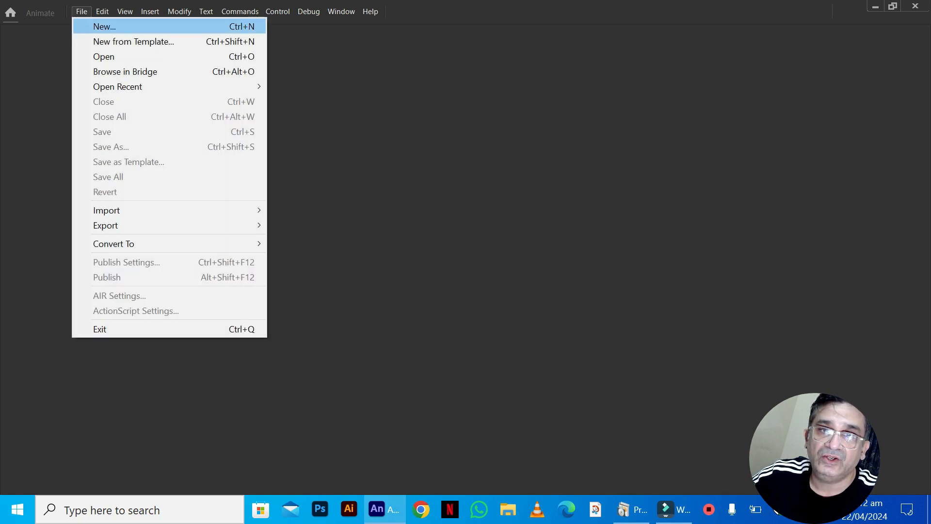
pyautogui.click(105, 27)
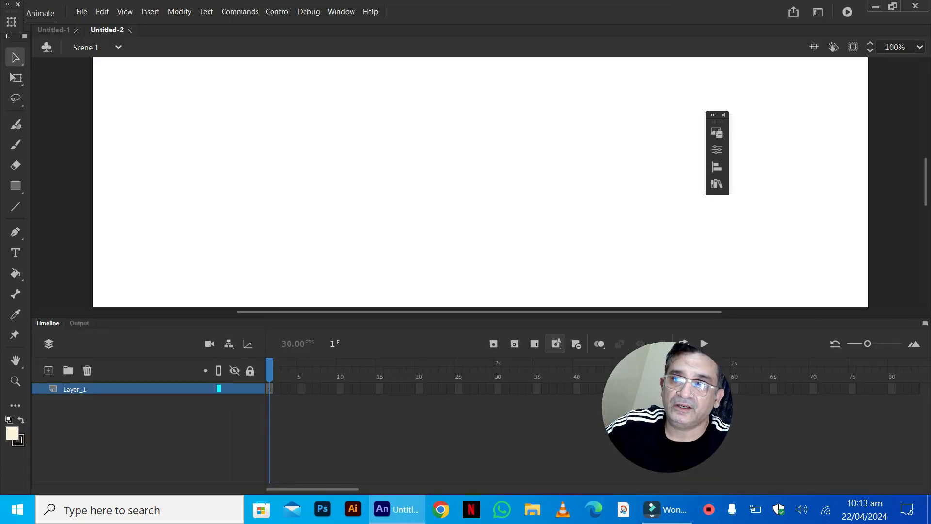
# Expand the collapsed floating Properties panel group and move it away from the middle of the stage.
pyautogui.click(713, 115)
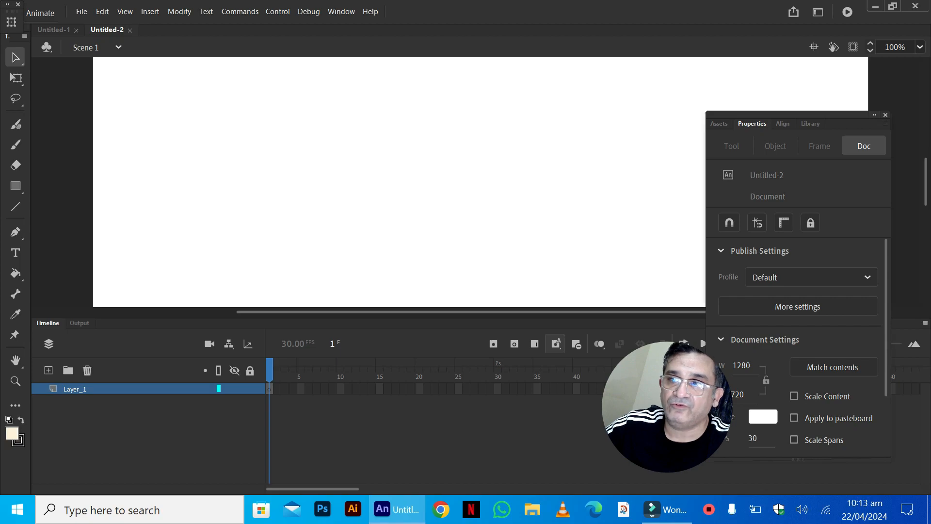
pyautogui.moveTo(713, 115); pyautogui.dragTo(747, 72)
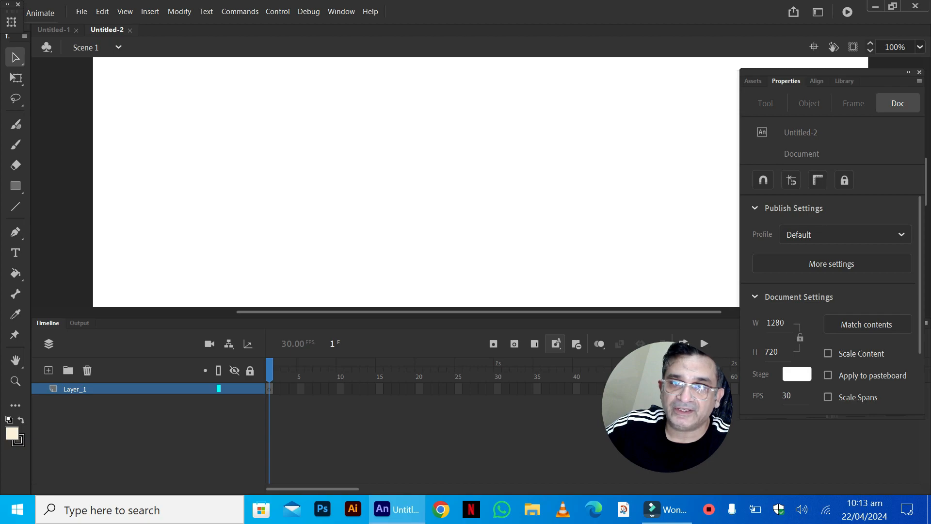
pyautogui.click(79, 323)
pyautogui.click(48, 323)
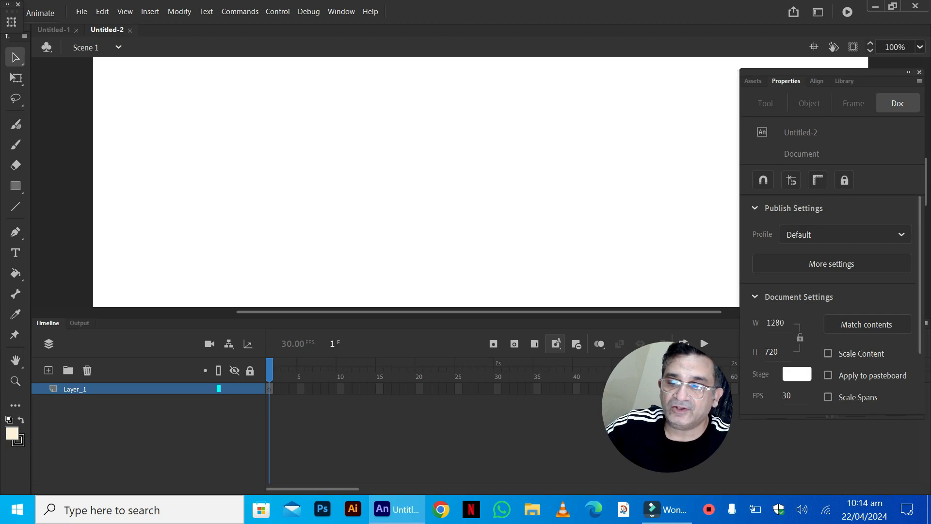
# Draw a rectangle about 928 × 466 px in the middle of the stage, with a cream fill and black stroke.
pyautogui.hotkey('ctrl', '-')
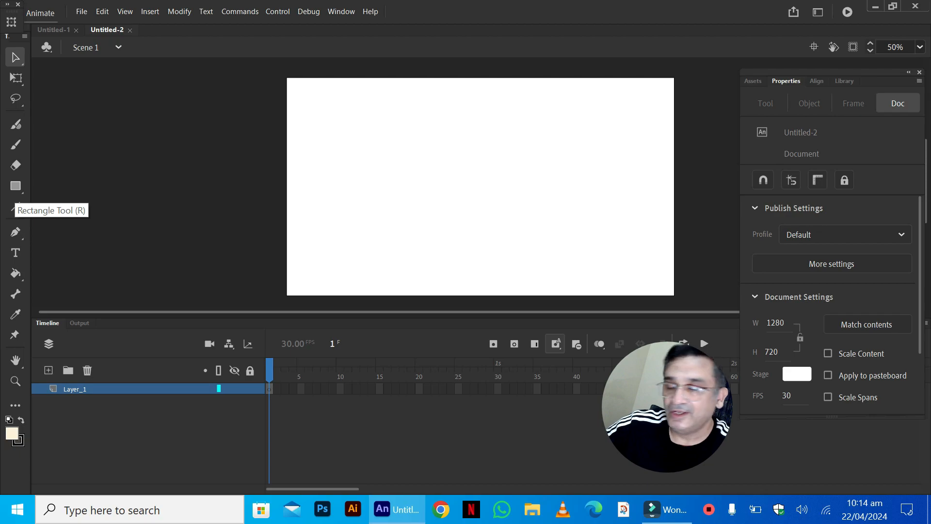
pyautogui.click(15, 186)
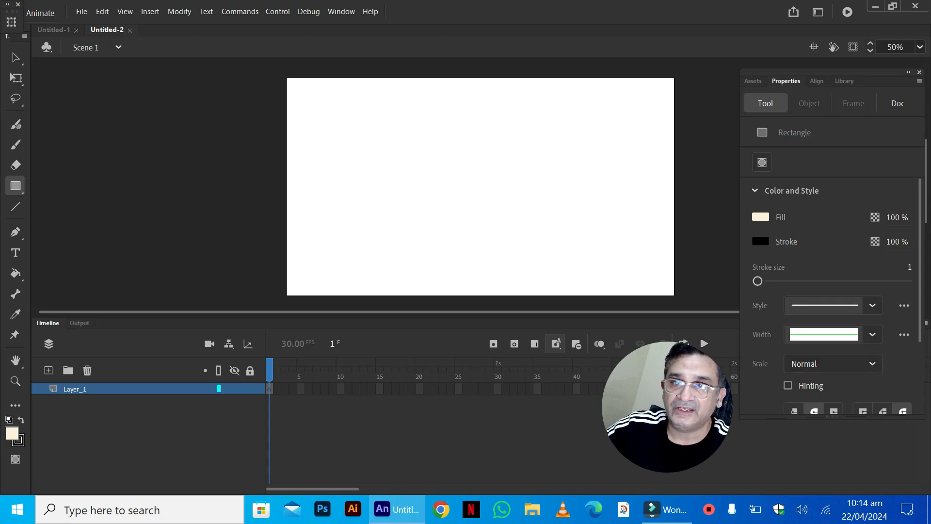
pyautogui.moveTo(342, 128)
pyautogui.mouseDown()
pyautogui.moveTo(406, 186)
pyautogui.moveTo(471, 222)
pyautogui.moveTo(626, 245)
pyautogui.moveTo(624, 270)
pyautogui.mouseUp()
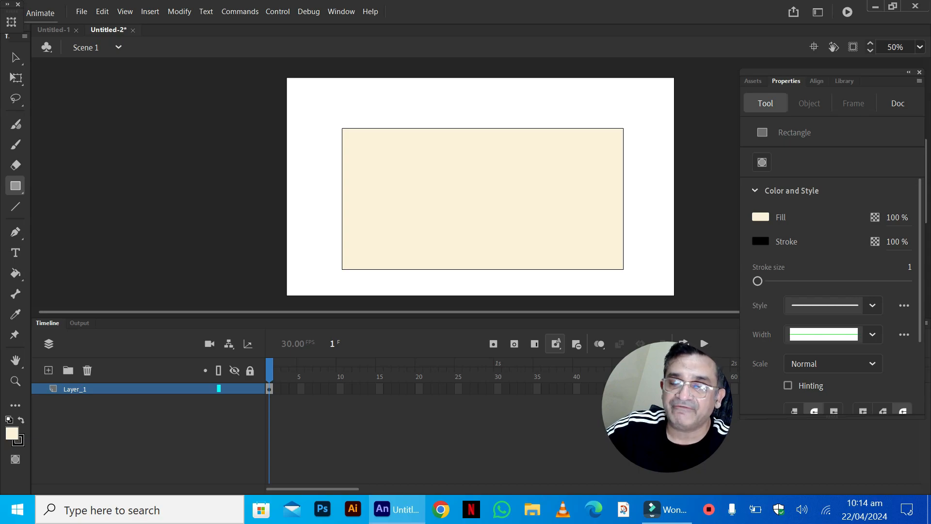
# Set the stroke size of the whole rectangle to 34.
pyautogui.moveTo(758, 281); pyautogui.dragTo(785, 281)
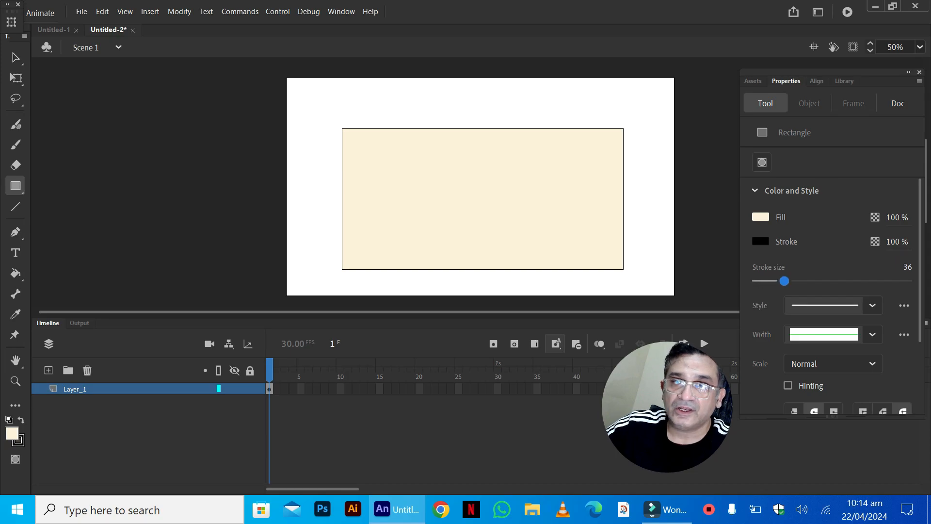
pyautogui.click(15, 57)
pyautogui.moveTo(315, 106); pyautogui.dragTo(646, 293)
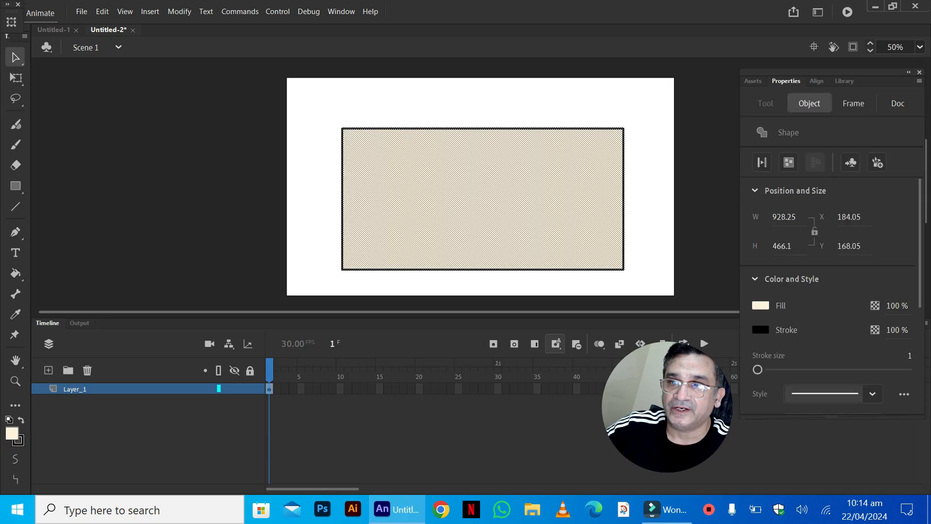
pyautogui.moveTo(758, 369)
pyautogui.mouseDown()
pyautogui.moveTo(790, 370)
pyautogui.moveTo(782, 370)
pyautogui.mouseUp()
pyautogui.click(704, 233)
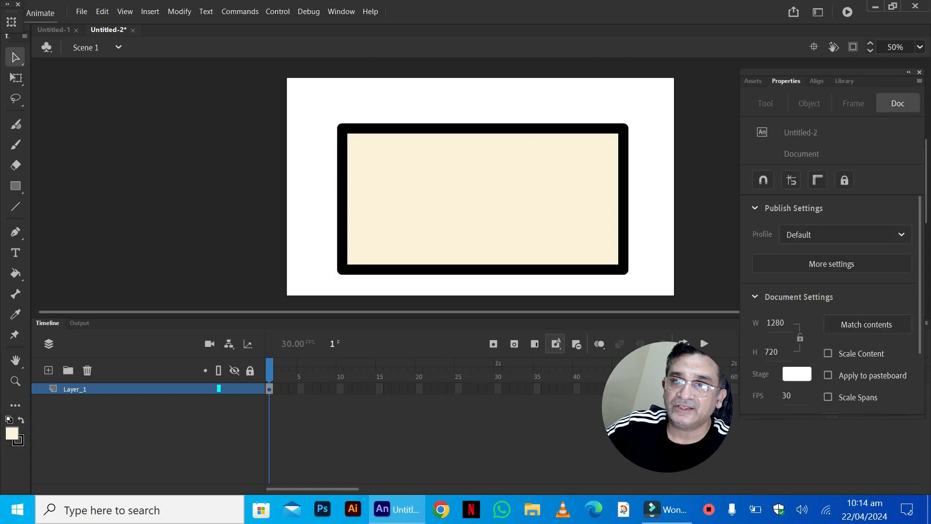
# Select the rectangle's fill and outline separately, and delete its four outline segments one by one, leaving only the fill.
pyautogui.click(483, 199)
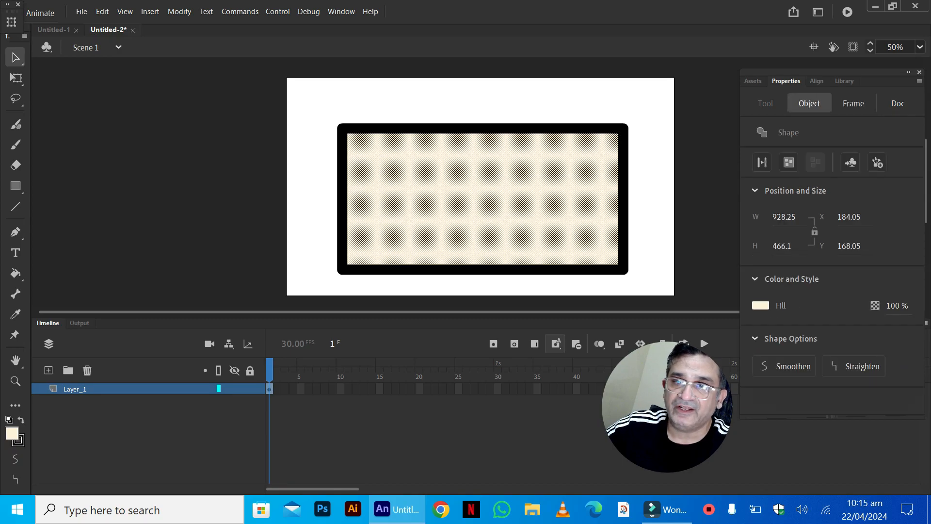
pyautogui.click(343, 199)
pyautogui.click(311, 200)
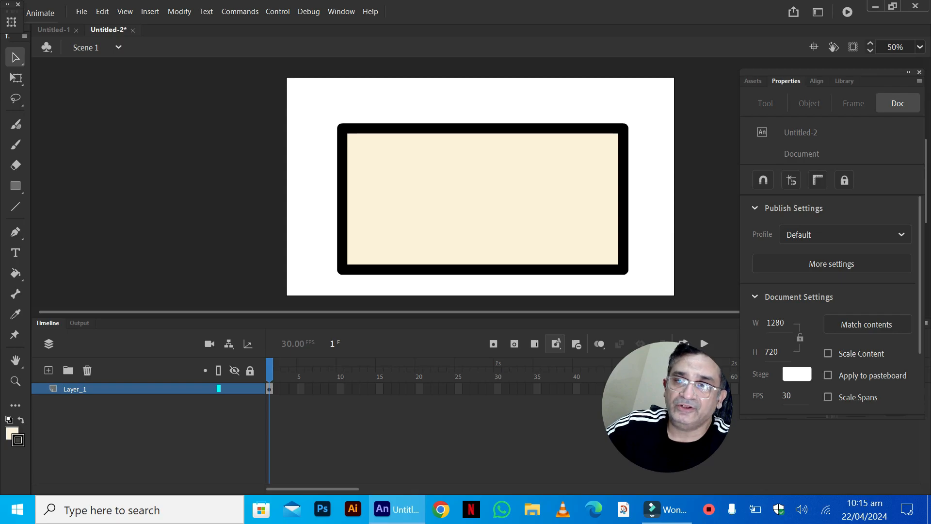
pyautogui.click(343, 199)
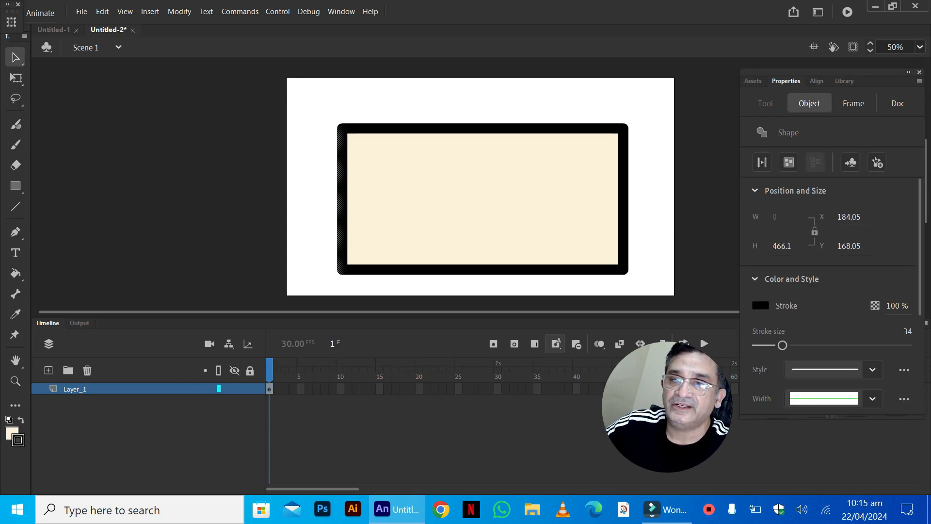
pyautogui.press('Delete')
pyautogui.click(623, 199)
pyautogui.press('Delete')
pyautogui.click(483, 129)
pyautogui.press('Delete')
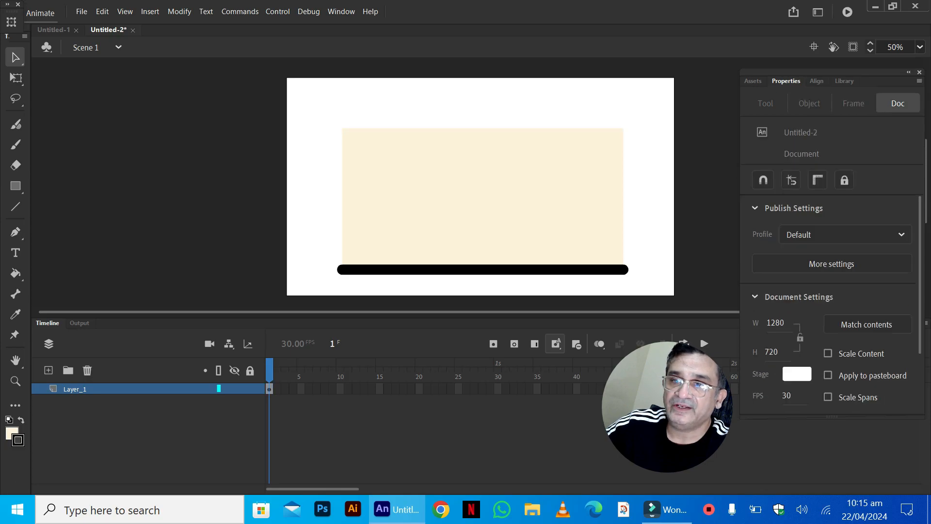
pyautogui.click(483, 270)
pyautogui.press('Delete')
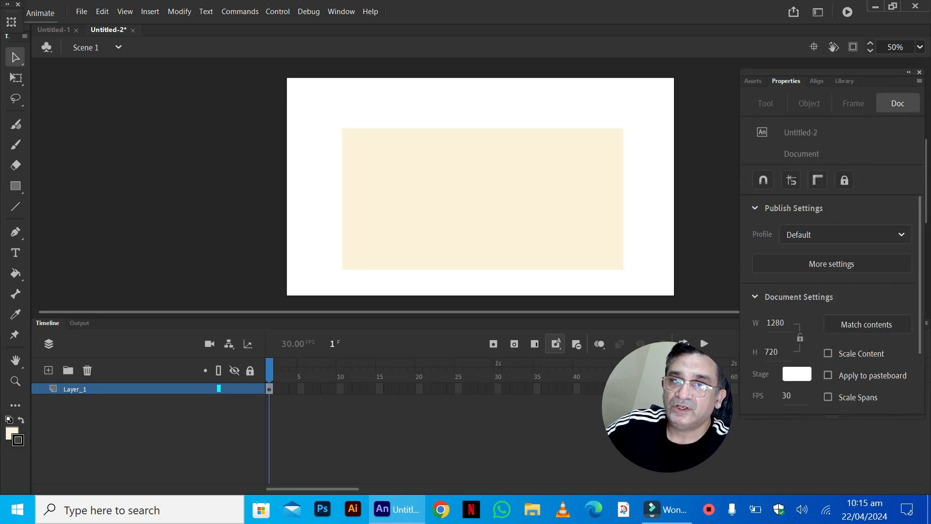
# Undo the deletion of all four outline segments of the rectangle.
pyautogui.hotkey('ctrl', 'z')
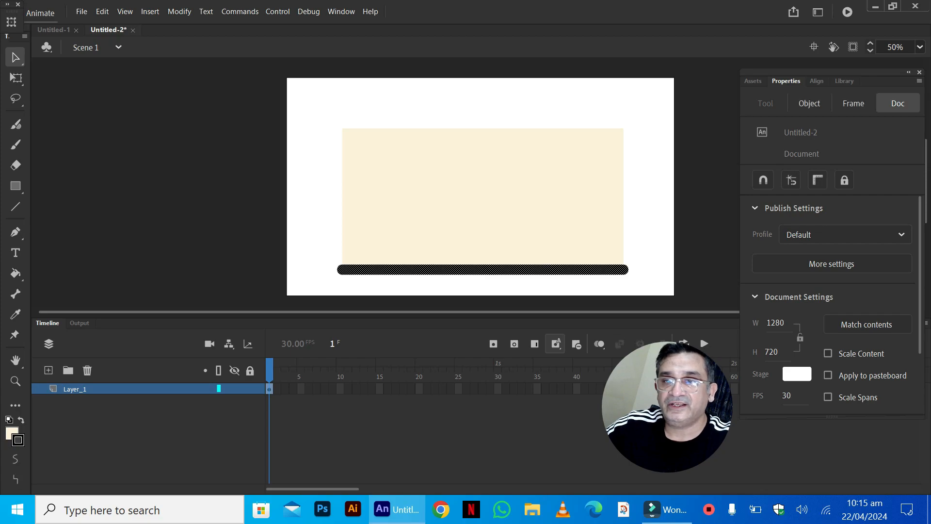
pyautogui.hotkey('ctrl', 'z')
pyautogui.hotkey('ctrl', 'z')
pyautogui.hotkey('ctrl', 'z')
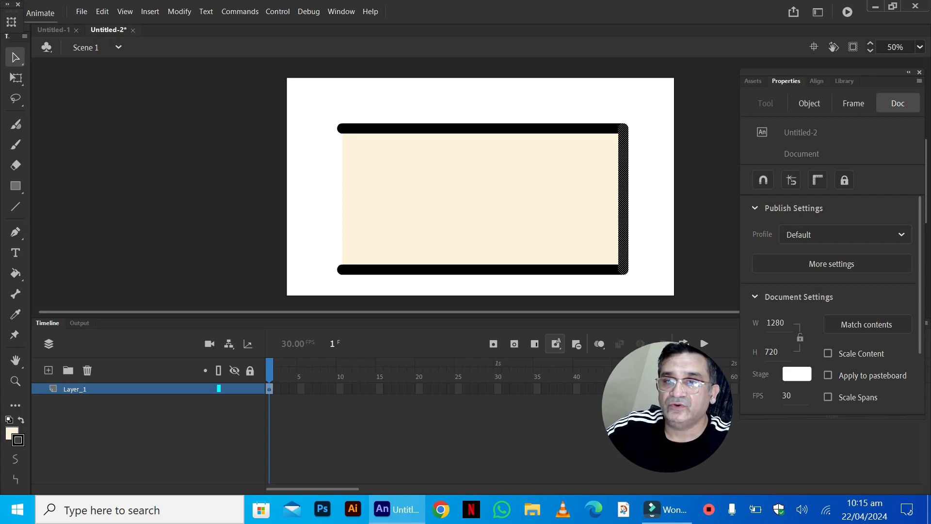
pyautogui.hotkey('ctrl', 'z')
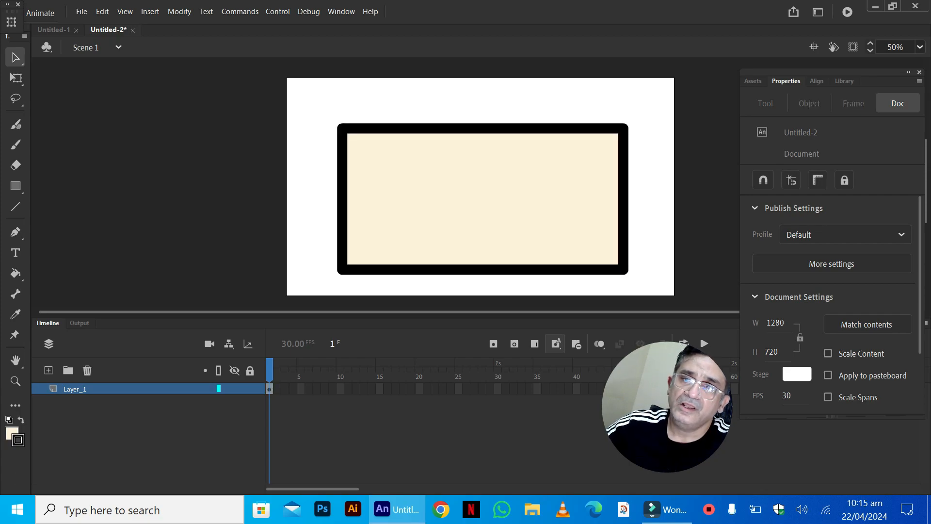
# Reshape the rectangle into an arrow-like form by pulling its left edge inward into a deep V-notch and its right edge outward into a point.
pyautogui.moveTo(342, 199); pyautogui.dragTo(401, 195)
pyautogui.hotkey('ctrl', 'z')
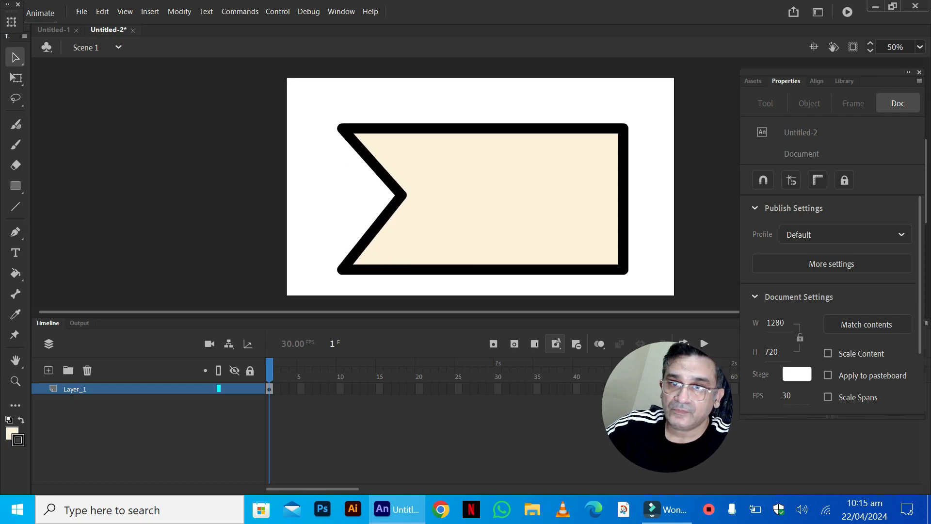
pyautogui.moveTo(624, 199); pyautogui.dragTo(667, 199)
pyautogui.moveTo(294, 84); pyautogui.dragTo(427, 307)
pyautogui.moveTo(373, 199); pyautogui.dragTo(453, 199)
pyautogui.hotkey('ctrl', 'z')
pyautogui.hotkey('ctrl', 'z')
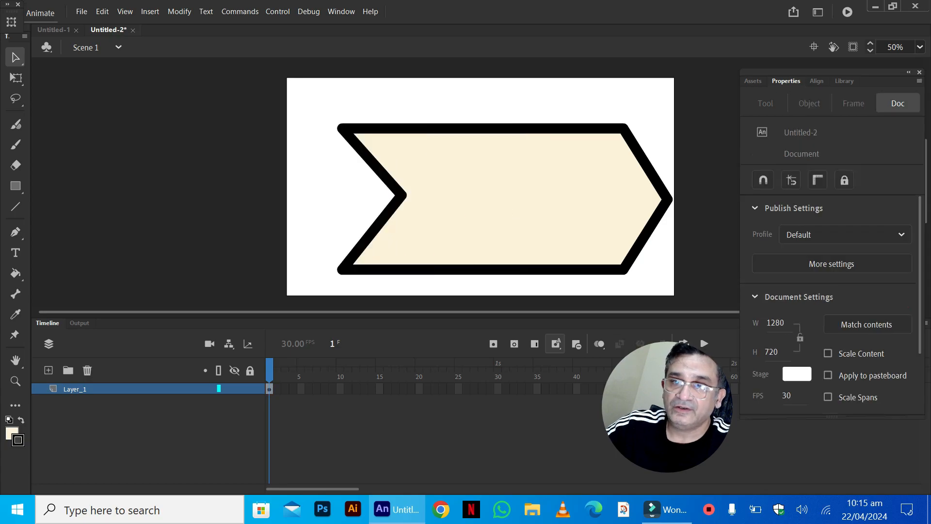
pyautogui.moveTo(416, 195); pyautogui.dragTo(447, 197)
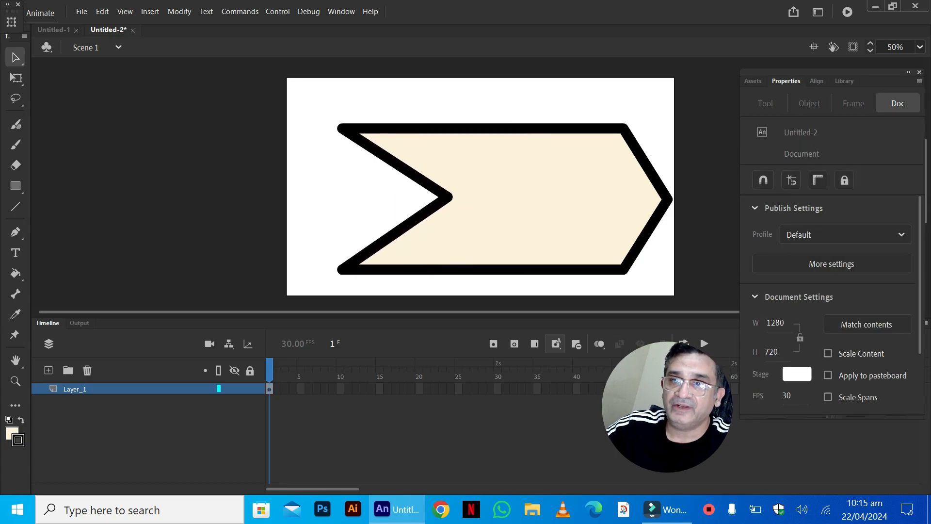
# Bend the bottom and top edges of the arrow-like shape upward into smooth arcs.
pyautogui.moveTo(490, 128); pyautogui.dragTo(496, 185)
pyautogui.hotkey('ctrl', 'z')
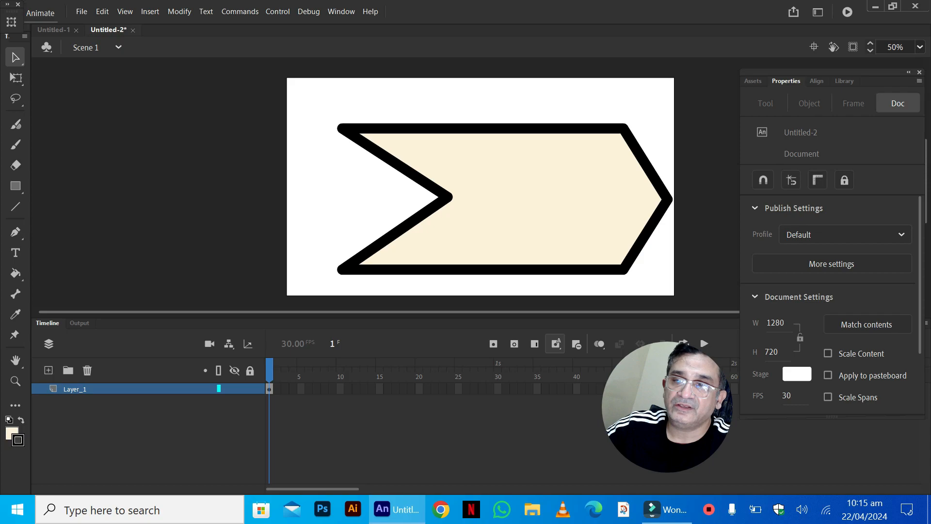
pyautogui.moveTo(505, 270); pyautogui.dragTo(507, 234)
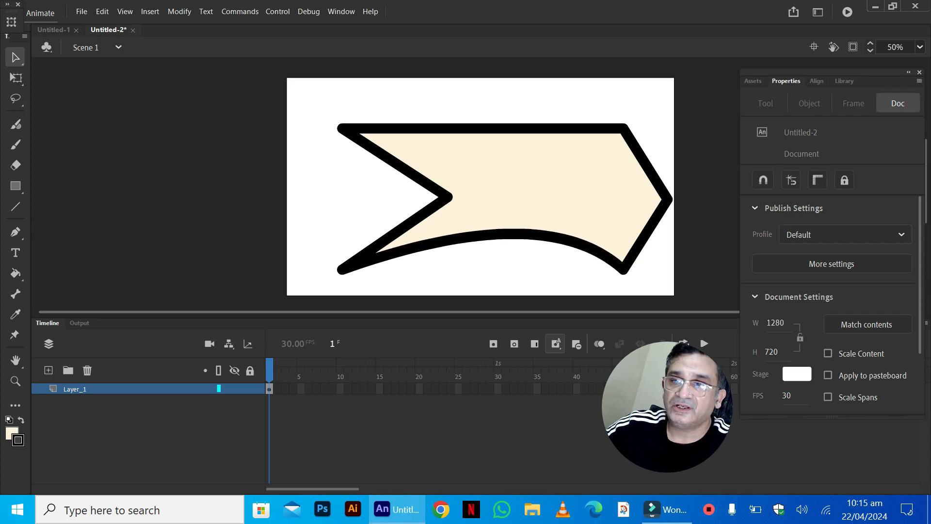
pyautogui.moveTo(494, 128); pyautogui.dragTo(495, 104)
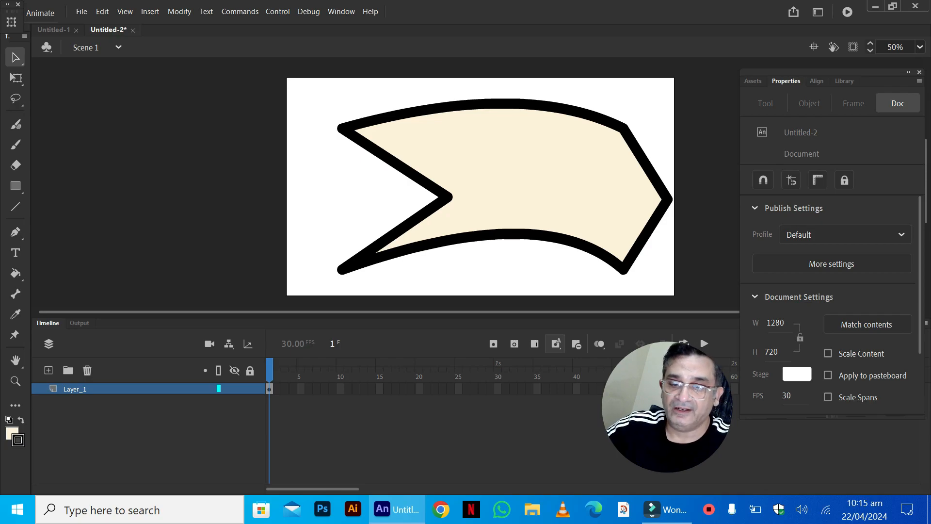
# Clear all artwork from the stage and draw a nearly circular oval in its upper-left area, with a cream fill and a black stroke of 34.
pyautogui.hotkey('ctrl', 'a')
pyautogui.press('Delete')
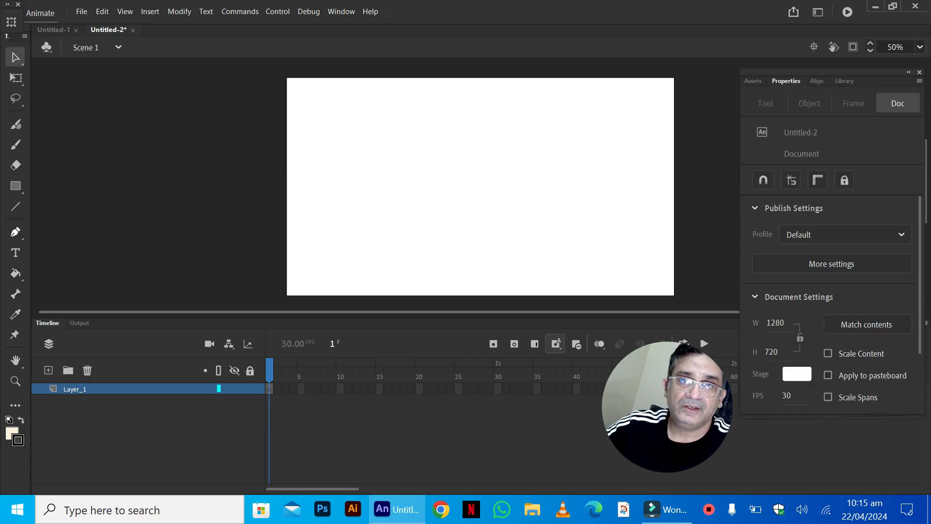
pyautogui.click(16, 186)
pyautogui.click(16, 186)
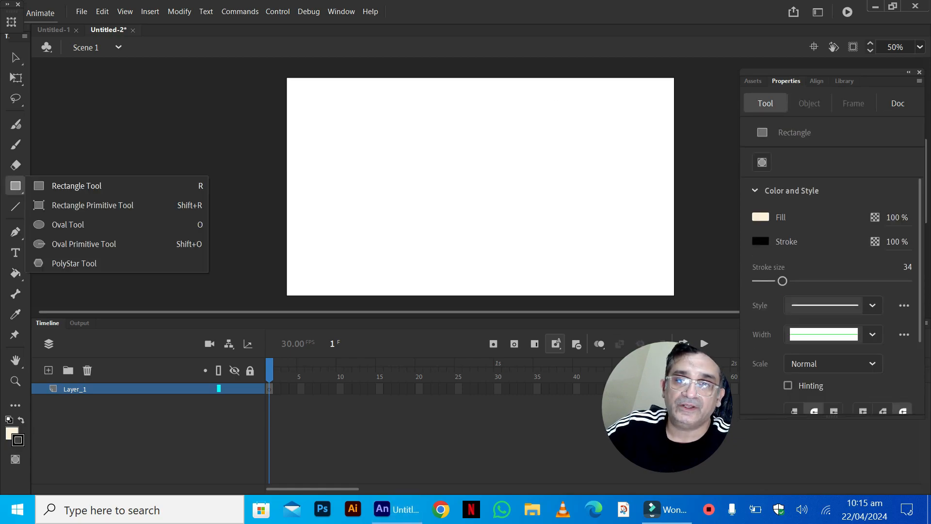
pyautogui.click(72, 222)
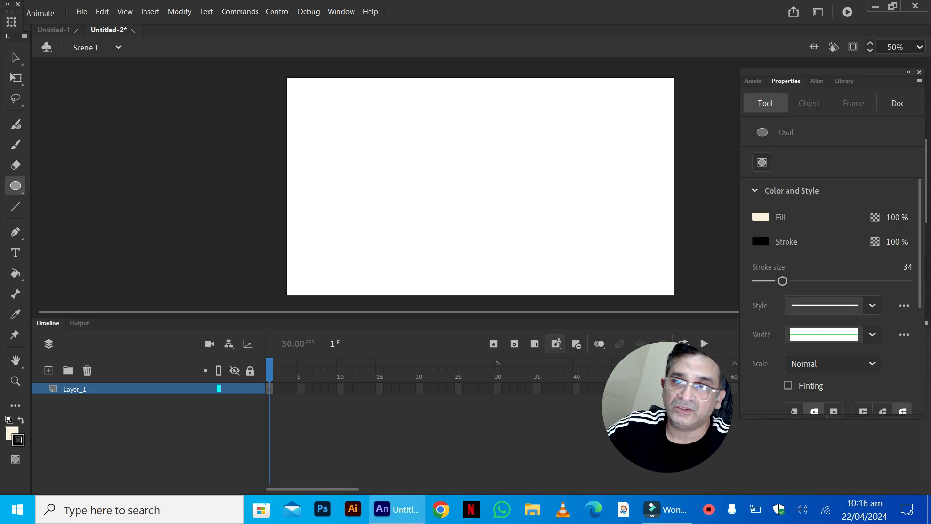
pyautogui.moveTo(352, 137)
pyautogui.mouseDown()
pyautogui.moveTo(437, 224)
pyautogui.moveTo(434, 216)
pyautogui.mouseUp()
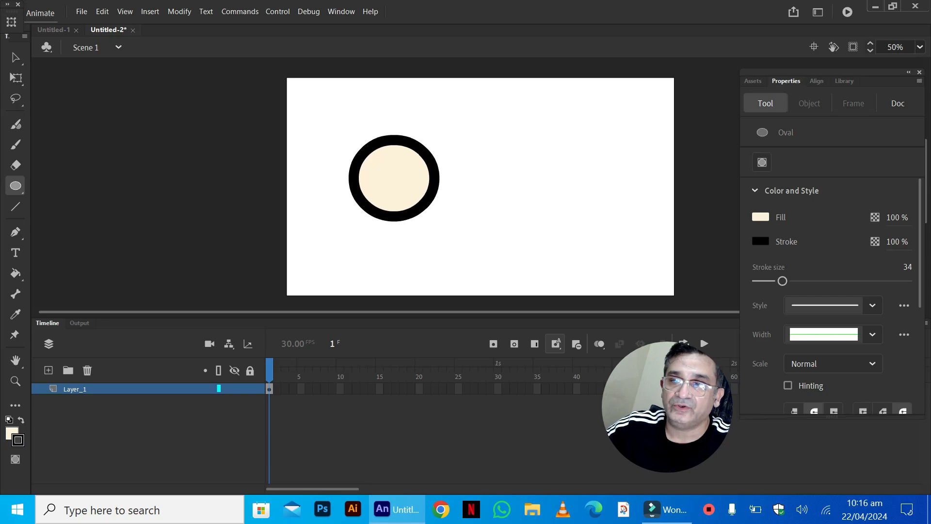
pyautogui.press('v')
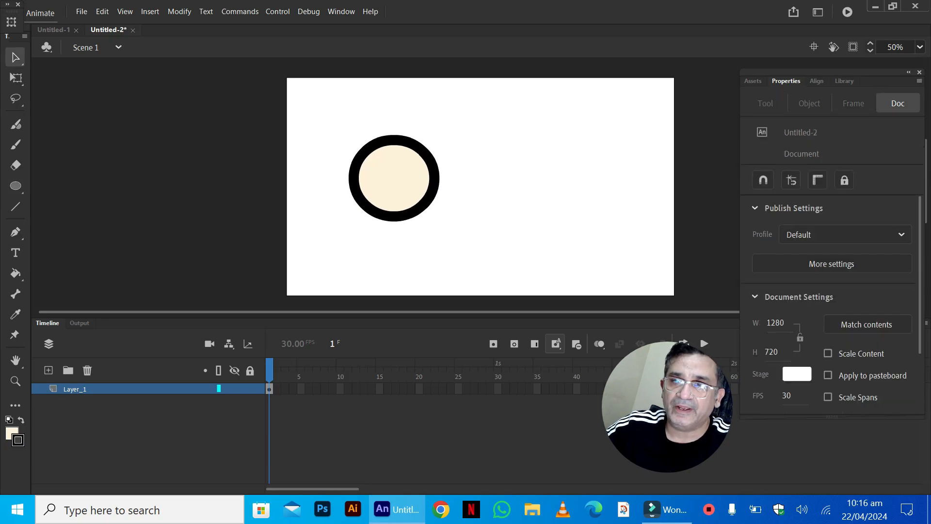
pyautogui.doubleClick(394, 178)
pyautogui.click(509, 209)
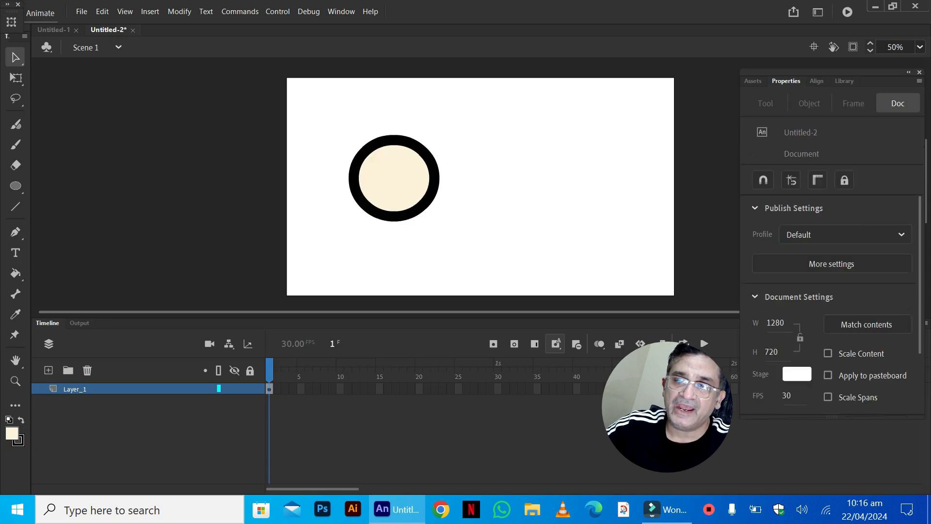
# Insert a keyframe at frame 2 and move the oval slightly right to about X 286, Y 210.
pyautogui.rightClick(276, 389)
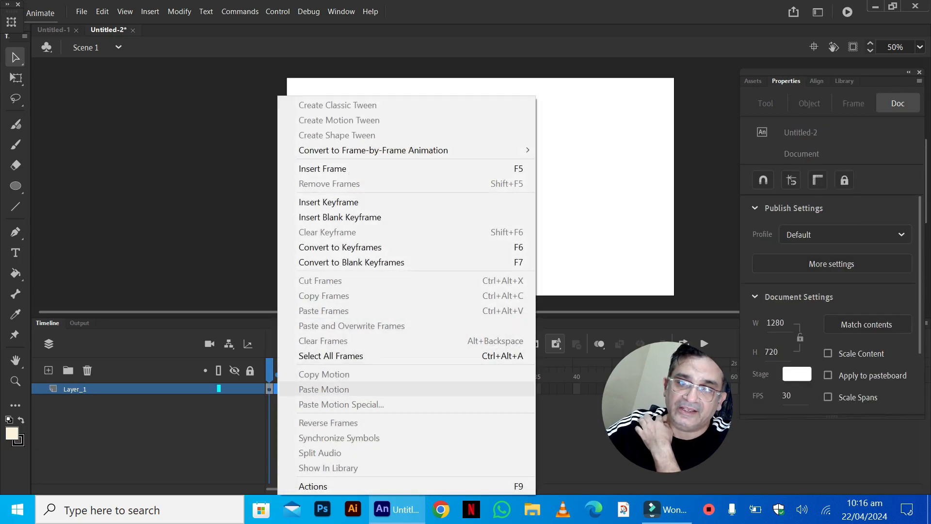
pyautogui.click(328, 202)
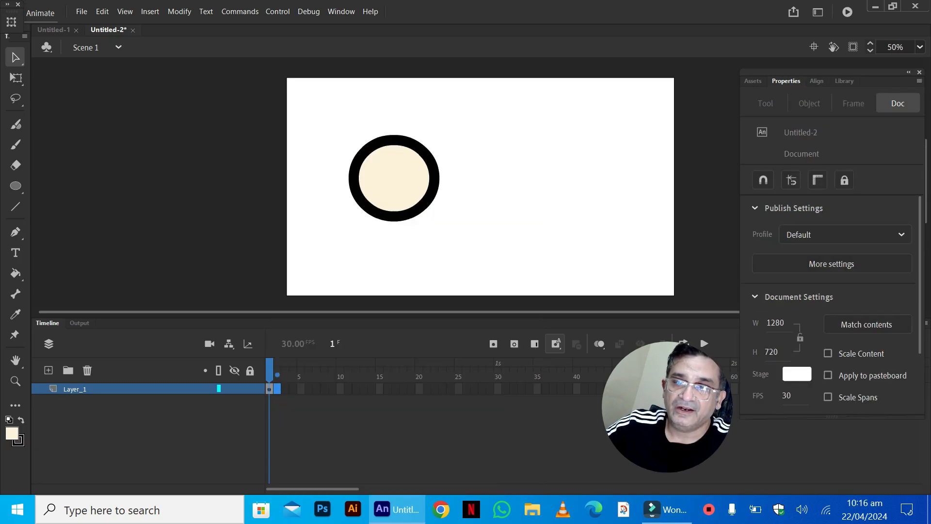
pyautogui.rightClick(277, 389)
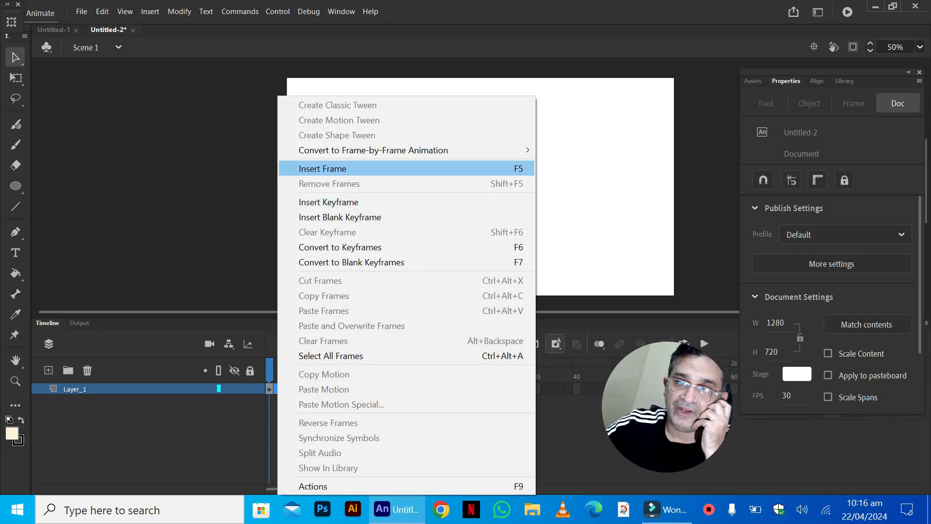
pyautogui.click(329, 202)
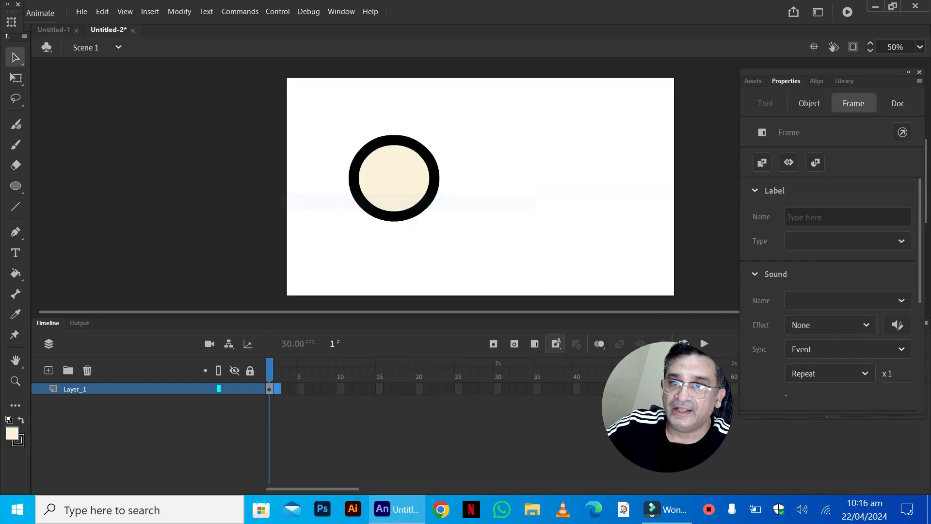
pyautogui.moveTo(394, 178); pyautogui.dragTo(413, 180)
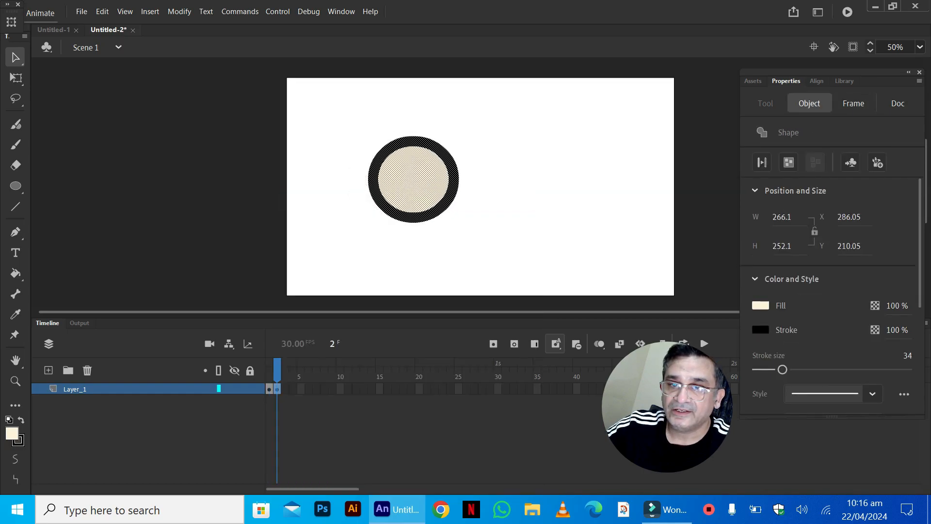
# Insert keyframes at frames 3 and 4, shifting the oval farther right in each, to about X 452, Y 212 in frame 4.
pyautogui.rightClick(285, 389)
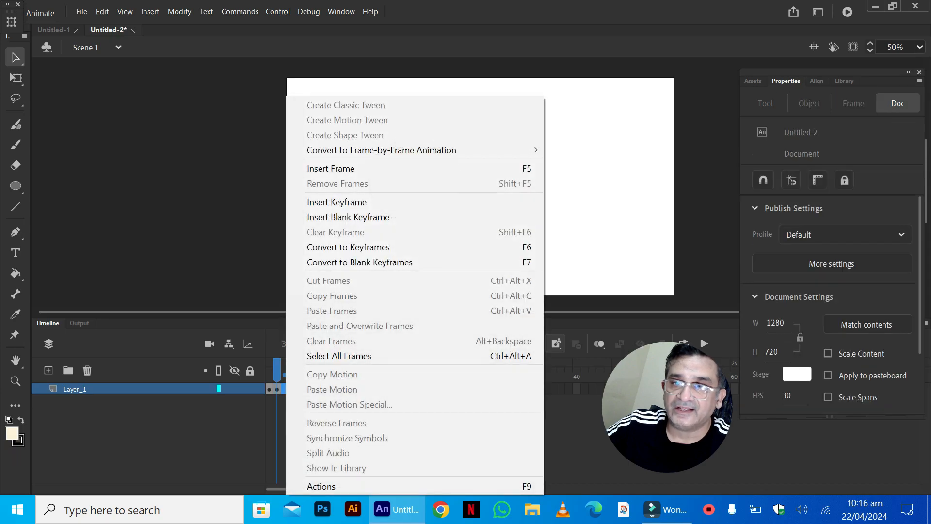
pyautogui.click(329, 201)
pyautogui.moveTo(406, 180); pyautogui.dragTo(423, 181)
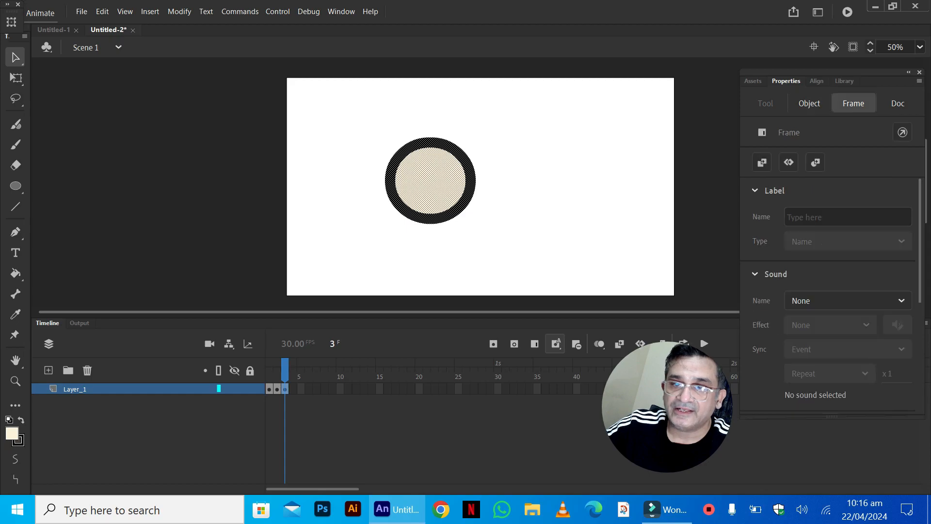
pyautogui.rightClick(293, 390)
pyautogui.click(339, 202)
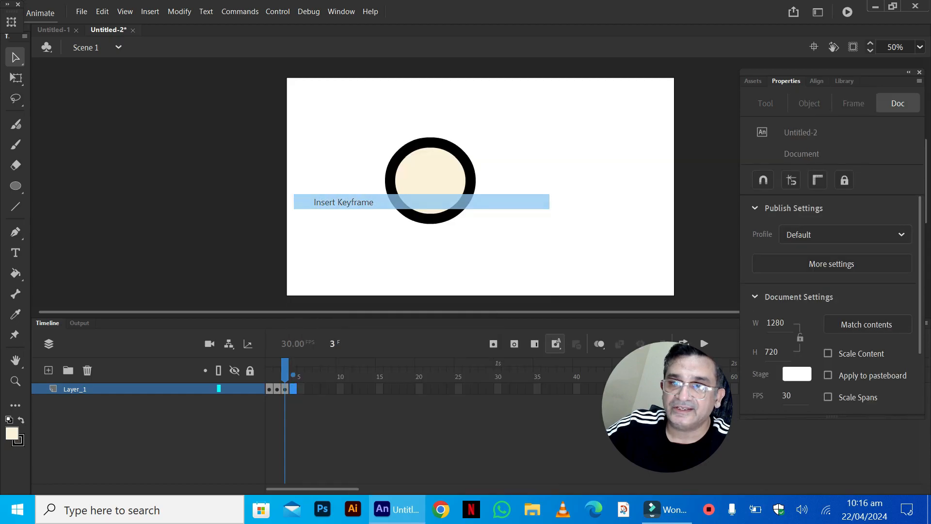
pyautogui.moveTo(426, 180); pyautogui.dragTo(464, 180)
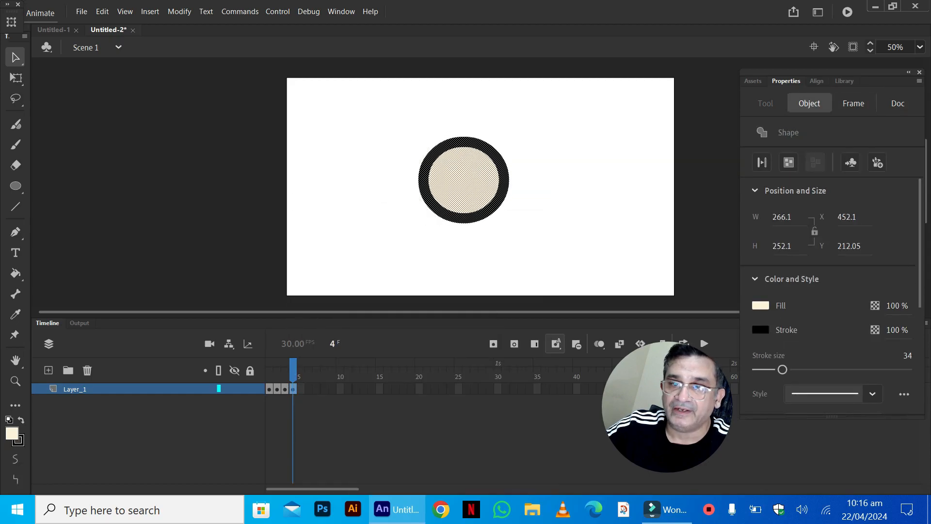
# Insert keyframes at frames 5 and 6, moving the oval right to about X 550 in frame 5 and X 622 in frame 6.
pyautogui.rightClick(301, 389)
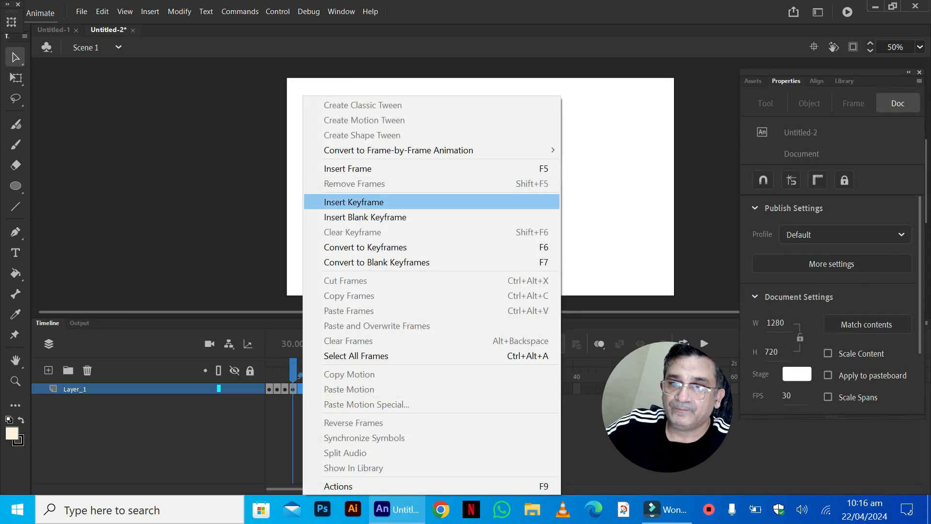
pyautogui.click(340, 202)
pyautogui.moveTo(464, 180); pyautogui.dragTo(494, 180)
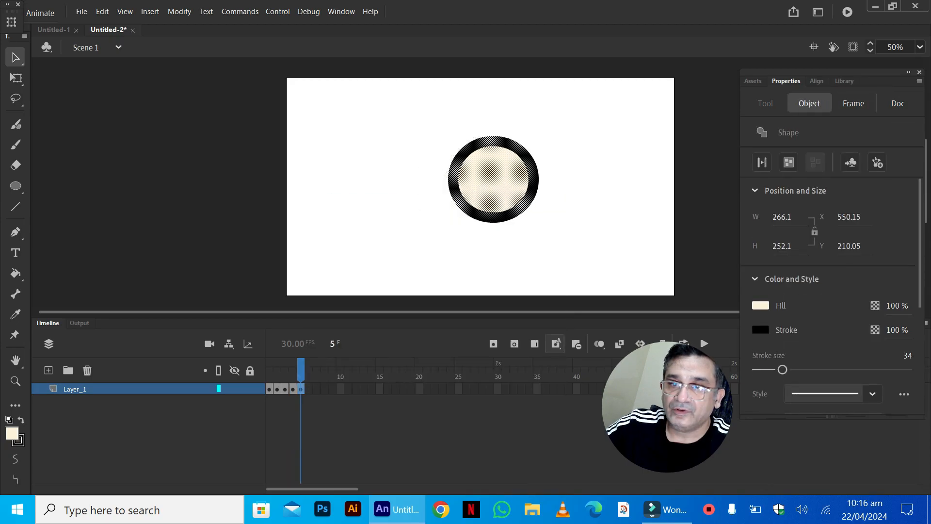
pyautogui.rightClick(308, 389)
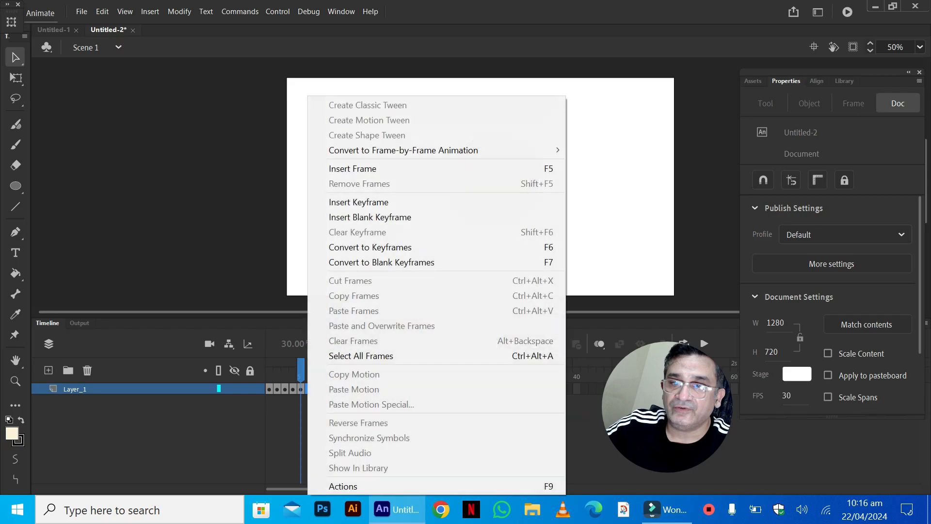
pyautogui.click(354, 202)
pyautogui.moveTo(494, 180); pyautogui.dragTo(516, 178)
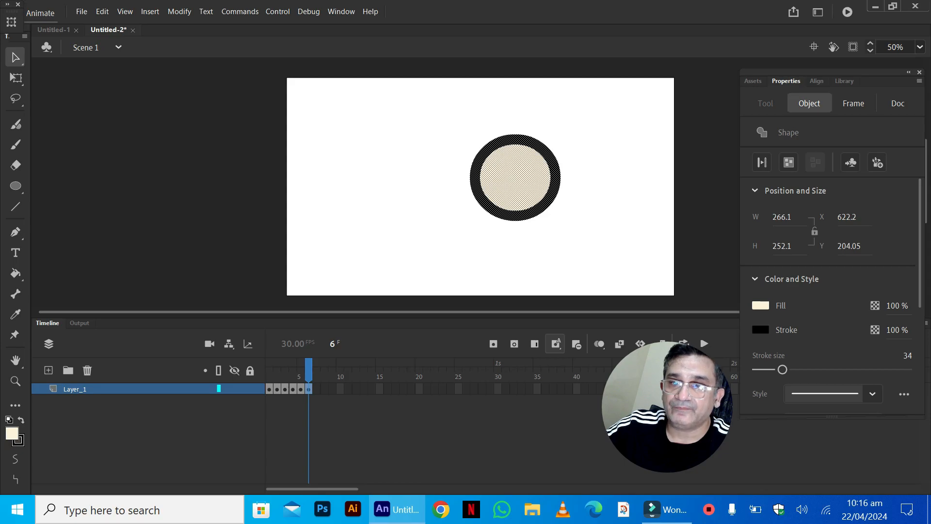
# Return to frame 1 and play the oval animation through once.
pyautogui.moveTo(309, 370); pyautogui.dragTo(270, 370)
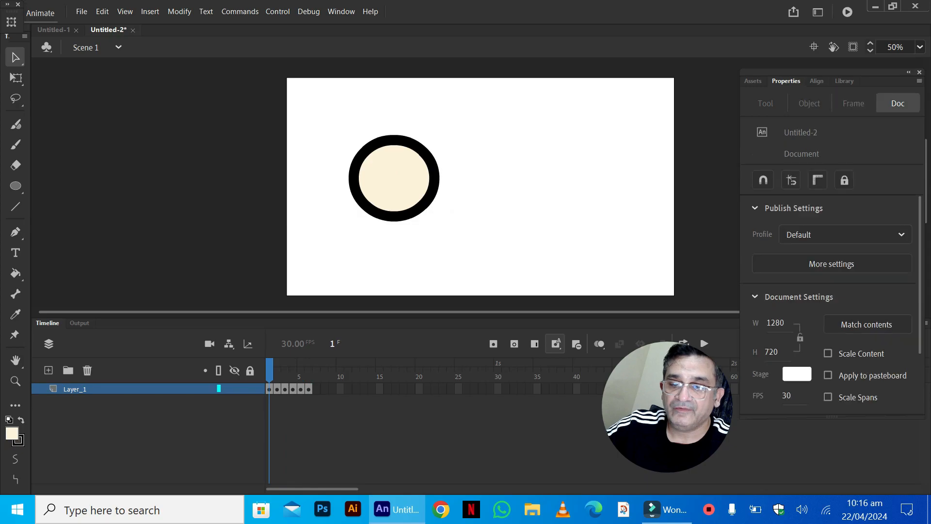
pyautogui.press('.')
pyautogui.press(',')
pyautogui.click(240, 11)
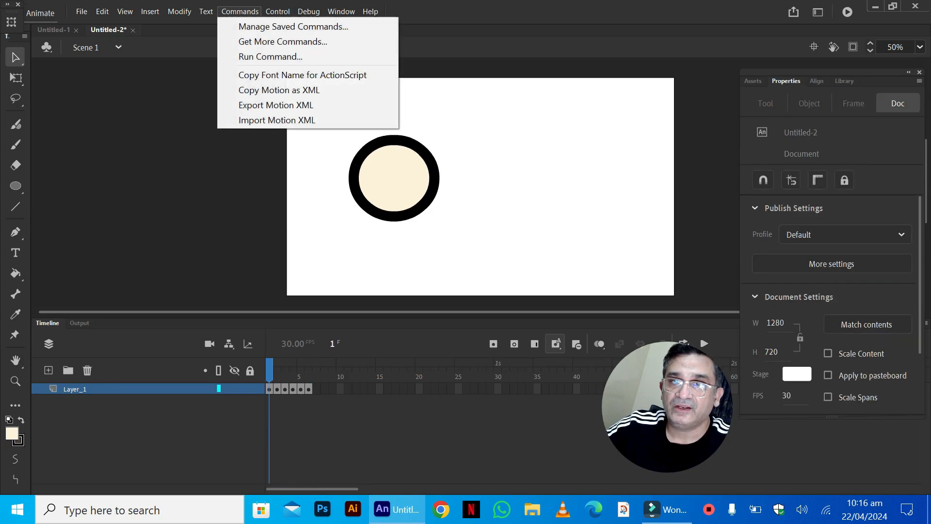
pyautogui.moveTo(278, 12)
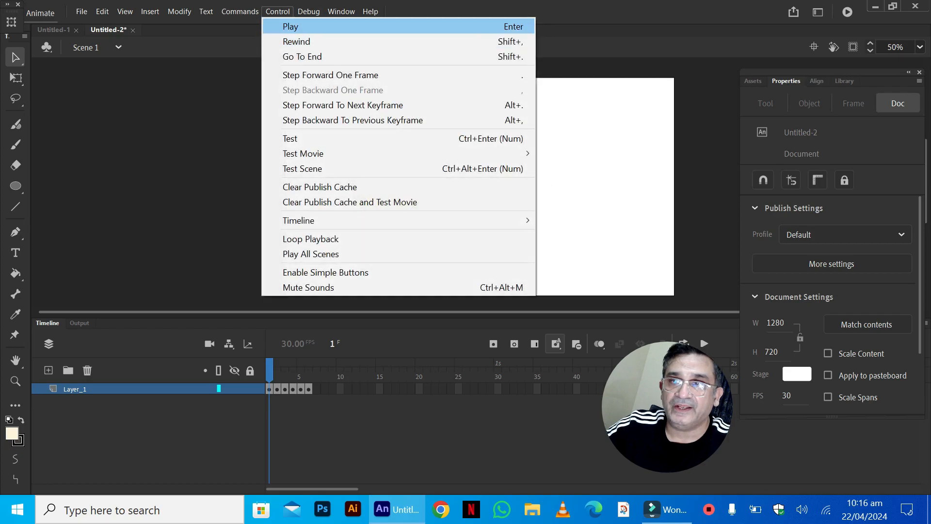
pyautogui.click(291, 26)
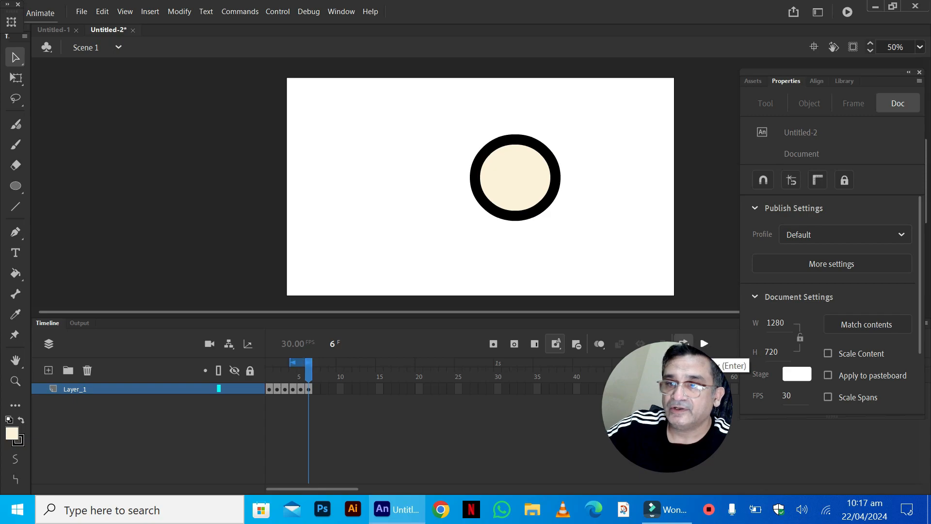
# Turn on loop playback for the timeline, play the oval animation in the loop, and stop it.
pyautogui.click(684, 344)
pyautogui.click(704, 343)
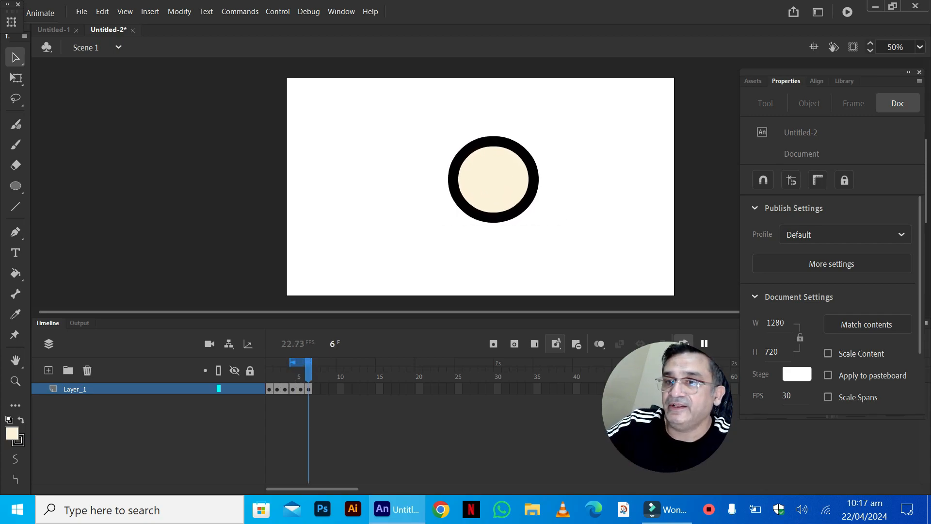
pyautogui.click(704, 343)
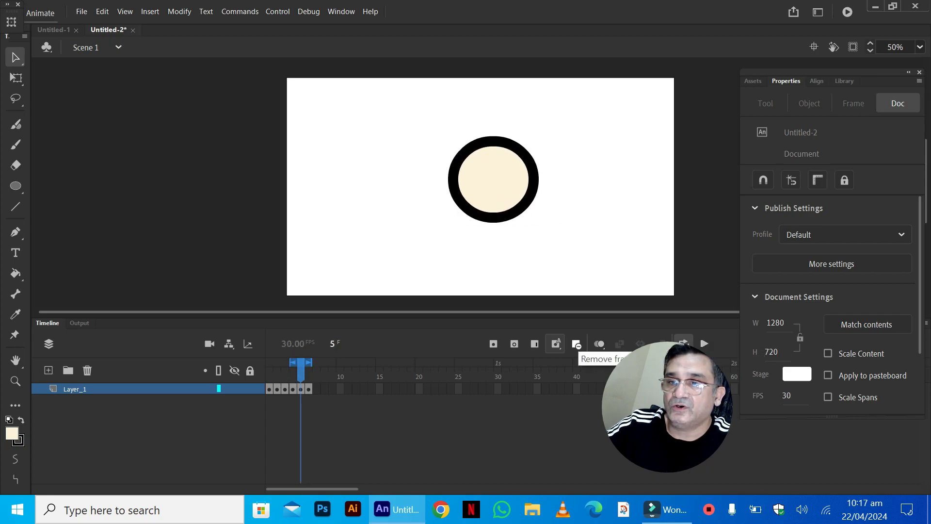
# Clear the keyframes in frames 2 to 6 of Layer_1 and return the playhead to frame 1.
pyautogui.moveTo(300, 373); pyautogui.dragTo(277, 374)
pyautogui.rightClick(277, 390)
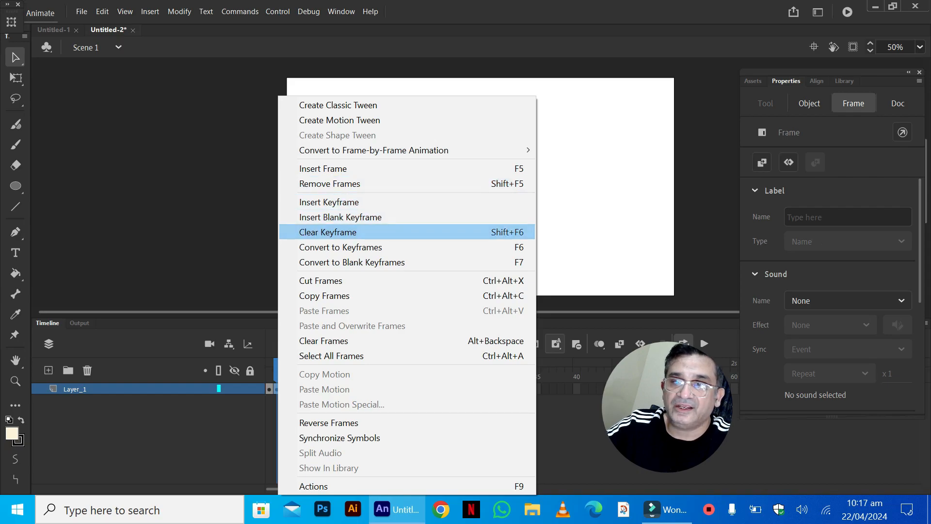
pyautogui.click(328, 232)
pyautogui.click(317, 389)
pyautogui.moveTo(308, 374)
pyautogui.mouseDown()
pyautogui.moveTo(269, 373)
pyautogui.moveTo(269, 362)
pyautogui.mouseUp()
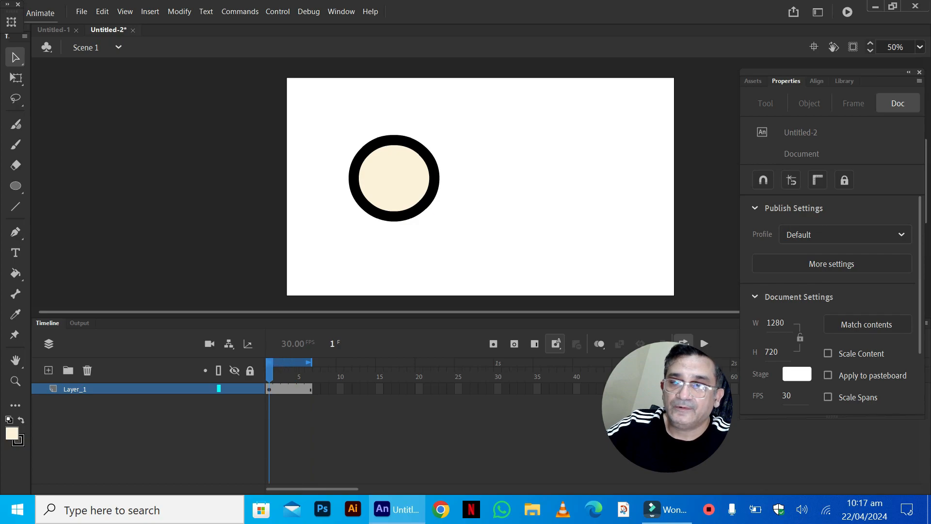
# Turn on onion skinning to check the neighbouring frames around frame 2, and turn it off again.
pyautogui.click(600, 345)
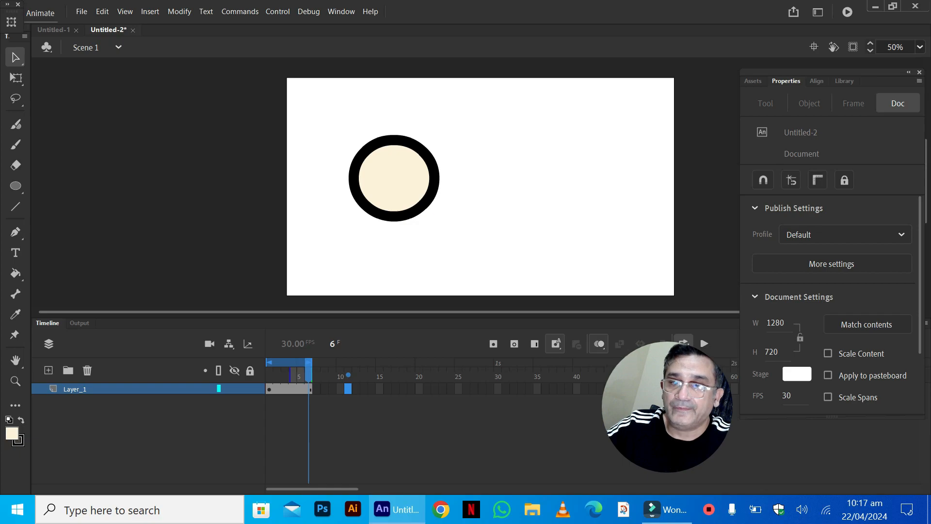
pyautogui.click(277, 376)
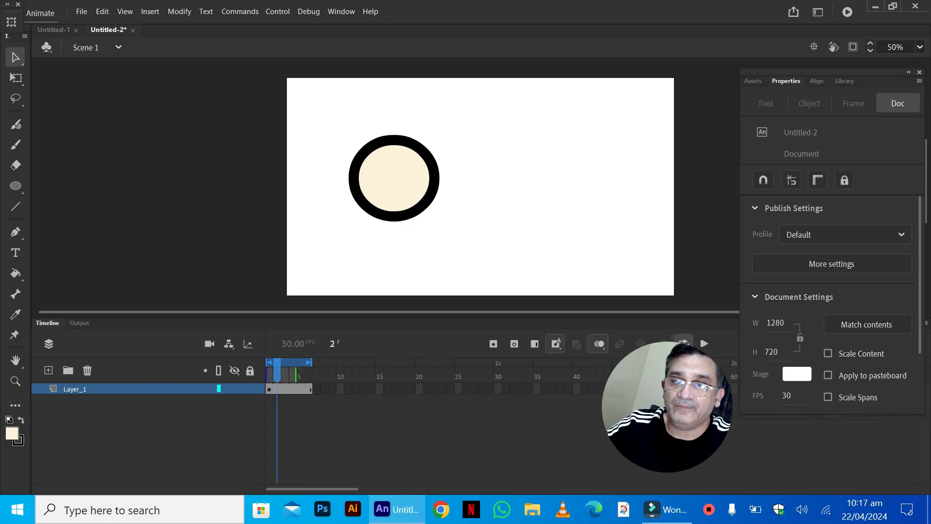
pyautogui.click(600, 344)
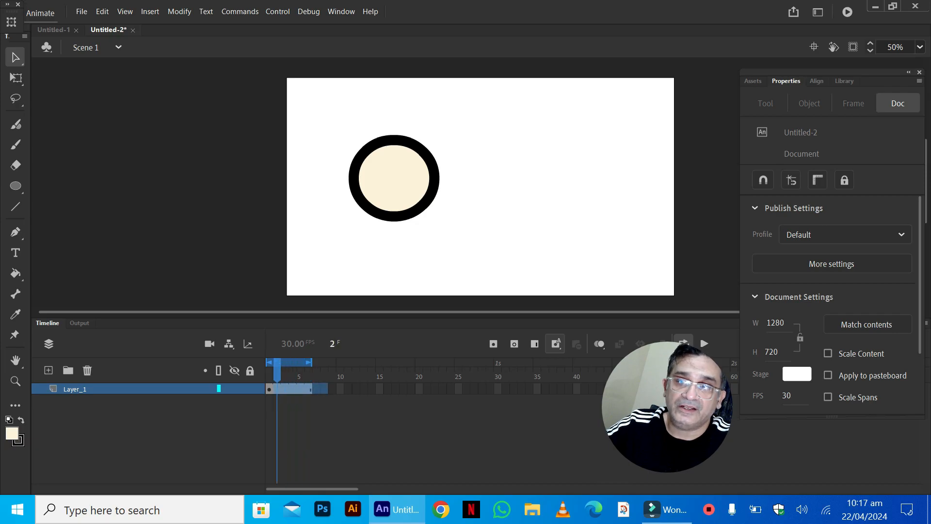
# Remove the frames after frame 1 and delete the oval from the stage.
pyautogui.rightClick(277, 389)
pyautogui.click(328, 184)
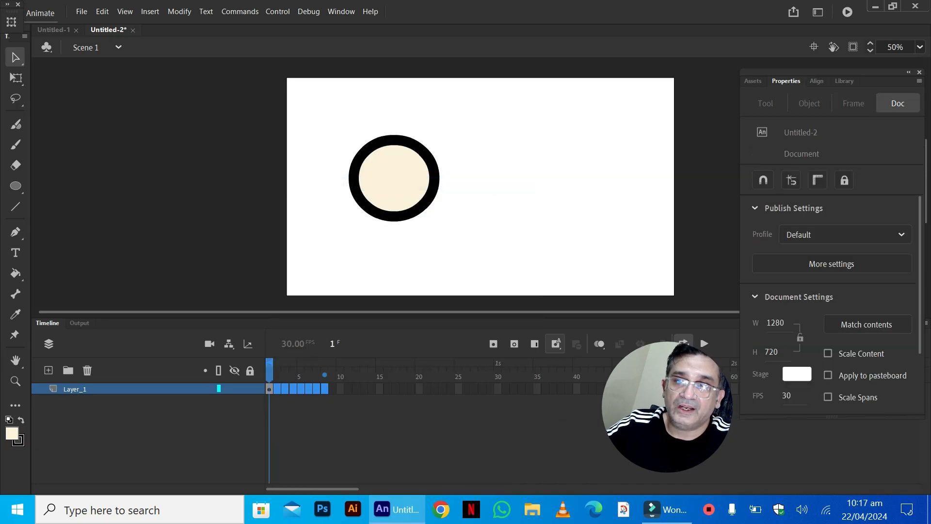
pyautogui.moveTo(320, 128); pyautogui.dragTo(451, 237)
pyautogui.press('Delete')
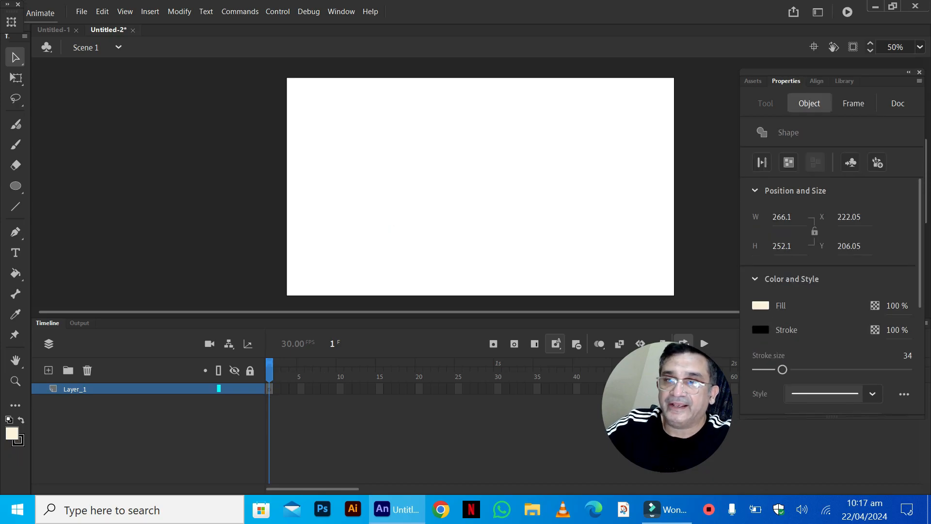
# Paint a cursive letter A about 303 by 407 on the stage's left half with the Classic Brush, cream fill, size 7.
pyautogui.press('b')
pyautogui.click(15, 144)
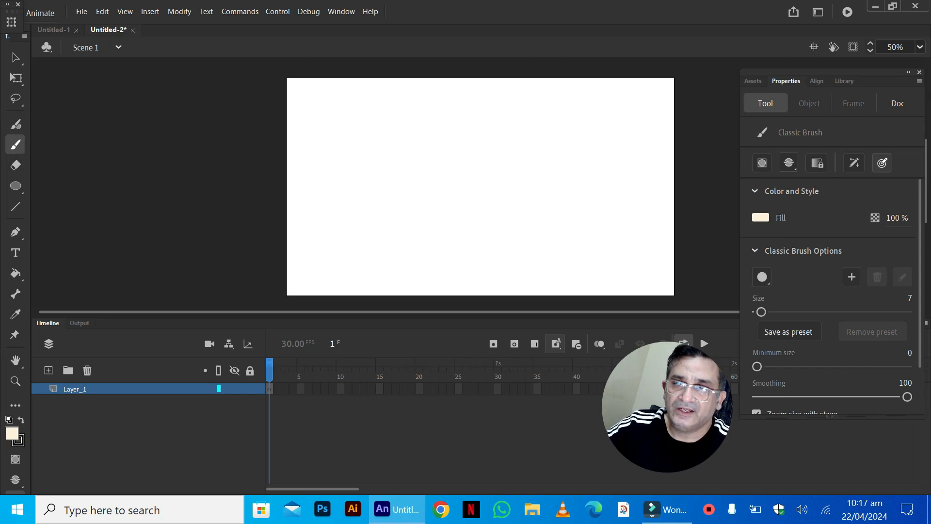
pyautogui.moveTo(359, 164)
pyautogui.mouseDown()
pyautogui.moveTo(382, 120)
pyautogui.moveTo(391, 172)
pyautogui.mouseUp()
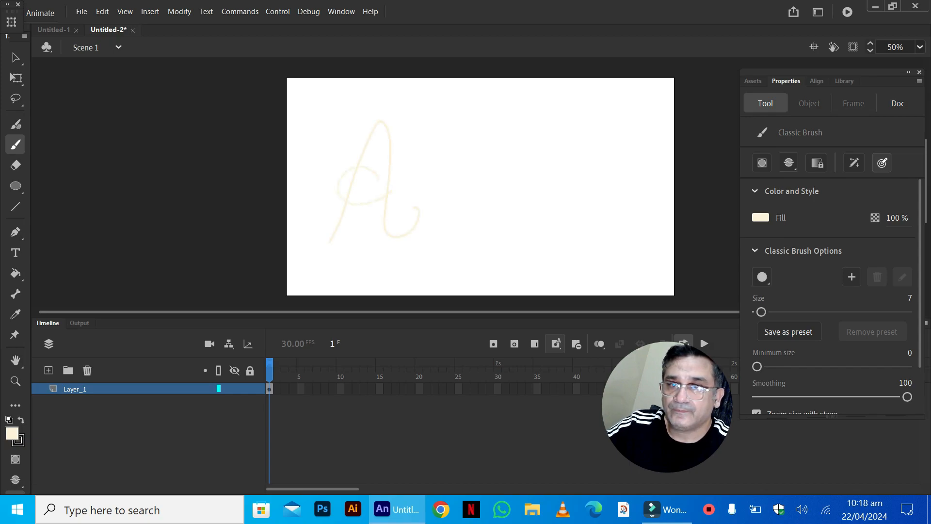
# Select the brush-drawn letter A and apply Smoothen to its shape four times.
pyautogui.press('v')
pyautogui.moveTo(300, 107)
pyautogui.mouseDown()
pyautogui.moveTo(412, 273)
pyautogui.moveTo(460, 287)
pyautogui.mouseUp()
pyautogui.click(460, 272)
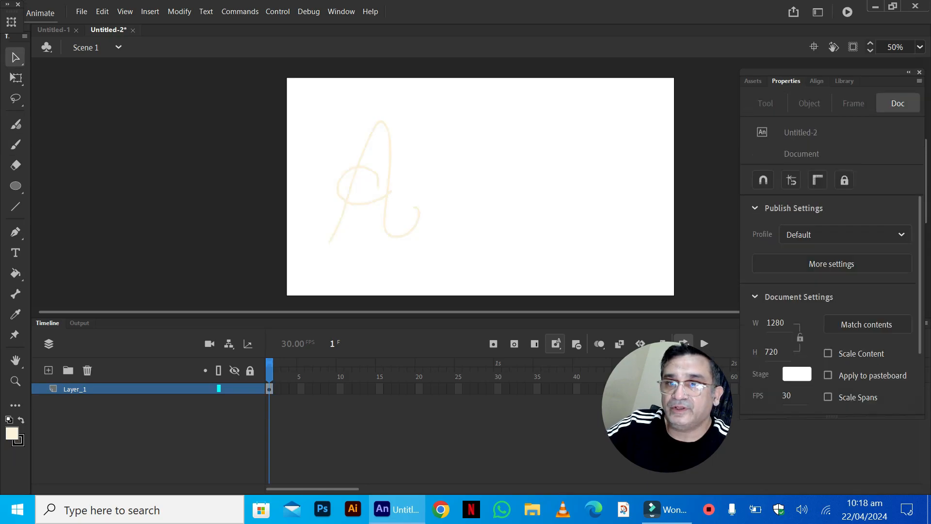
pyautogui.click(390, 165)
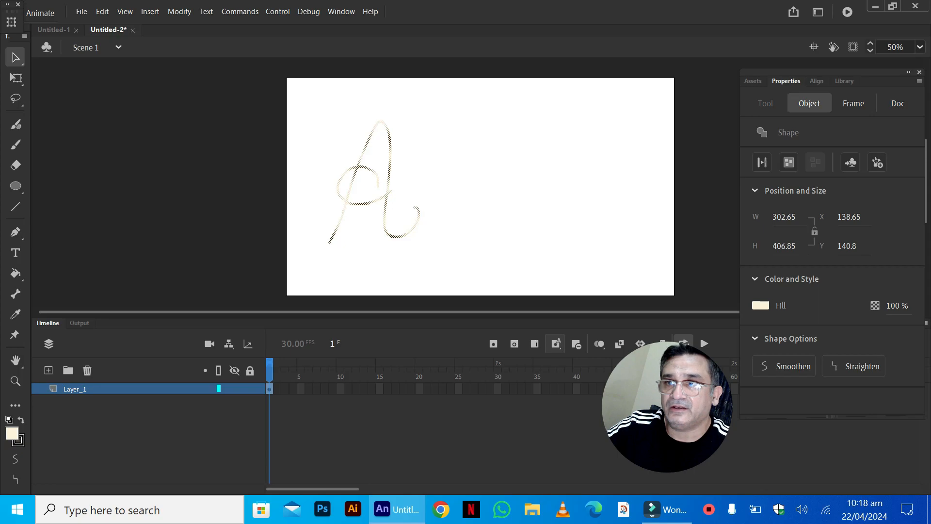
pyautogui.click(456, 194)
pyautogui.click(389, 165)
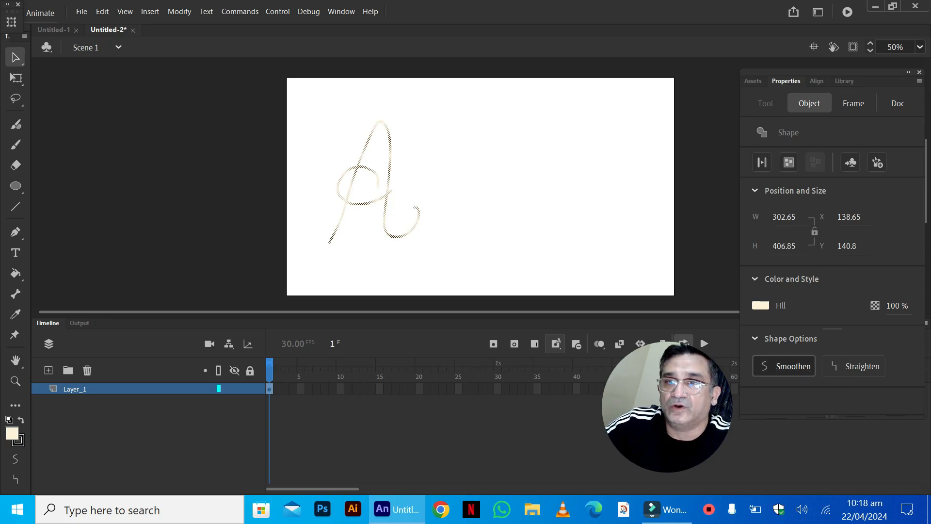
pyautogui.click(784, 366)
pyautogui.click(784, 366)
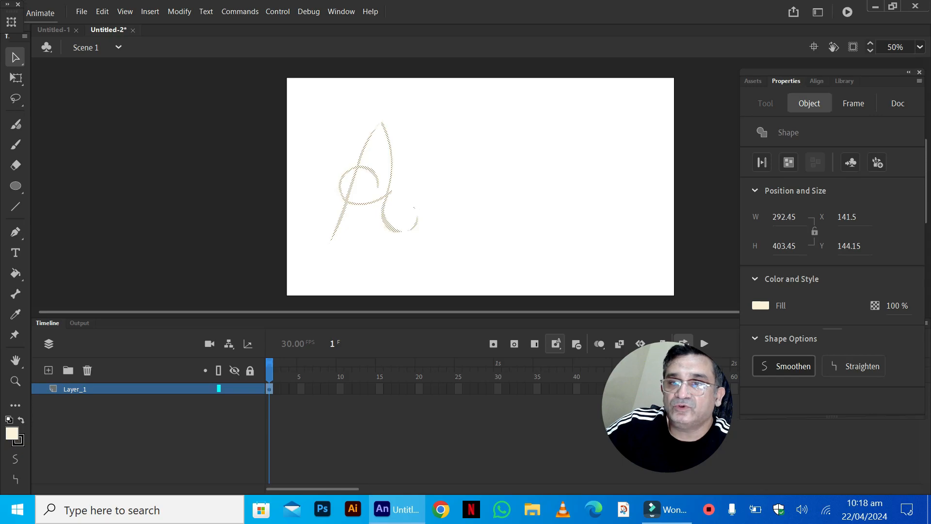
pyautogui.click(784, 366)
pyautogui.click(784, 367)
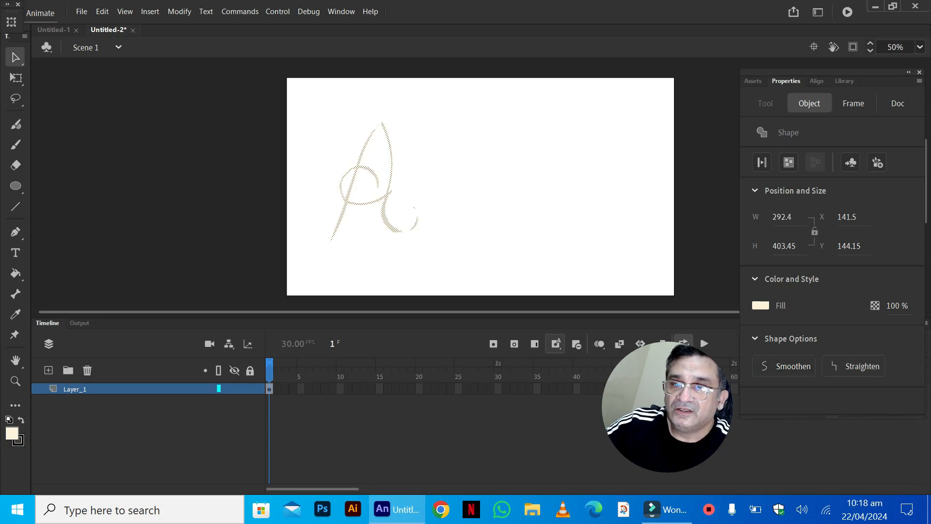
# Select the whole smoothed letter A and delete it from the stage.
pyautogui.click(558, 194)
pyautogui.moveTo(306, 101); pyautogui.dragTo(482, 281)
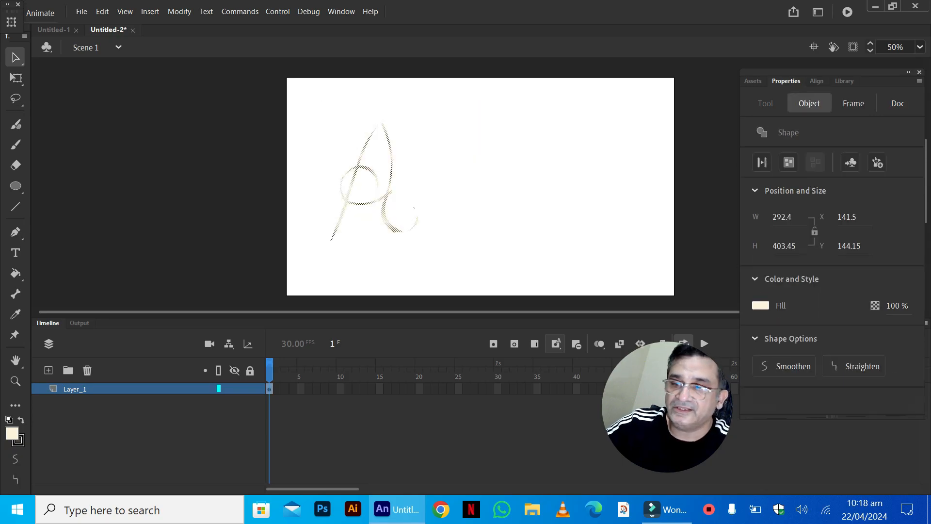
pyautogui.press('Delete')
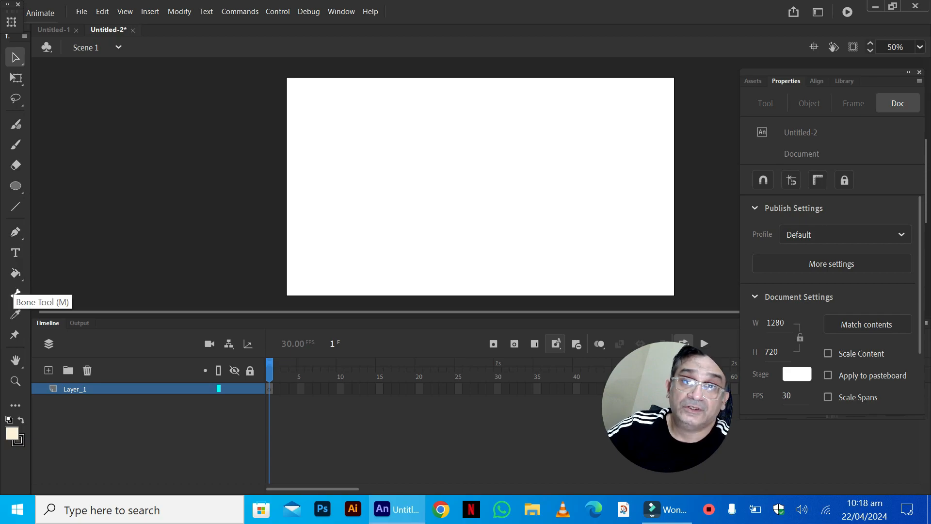
# Add the animated Macaw Blue asset to the stage and position it in the stage's right half.
pyautogui.click(15, 186)
pyautogui.click(342, 11)
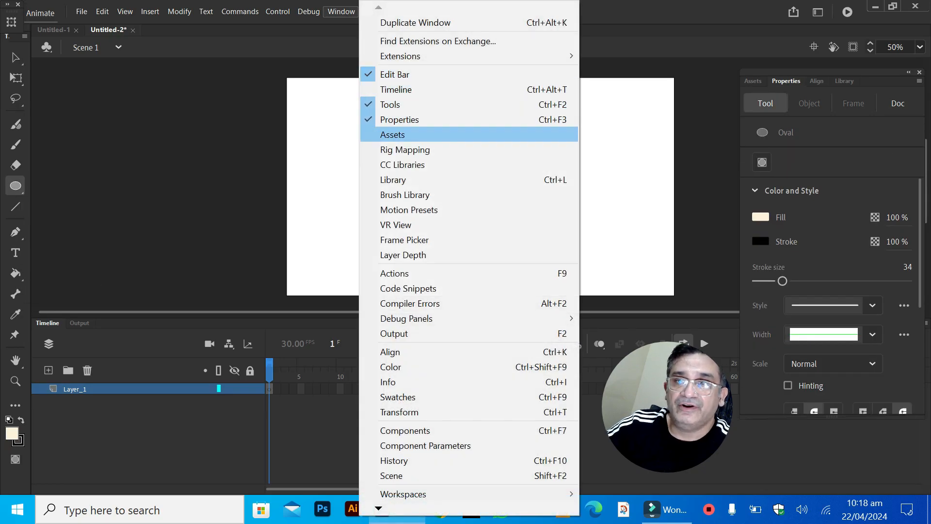
pyautogui.click(392, 134)
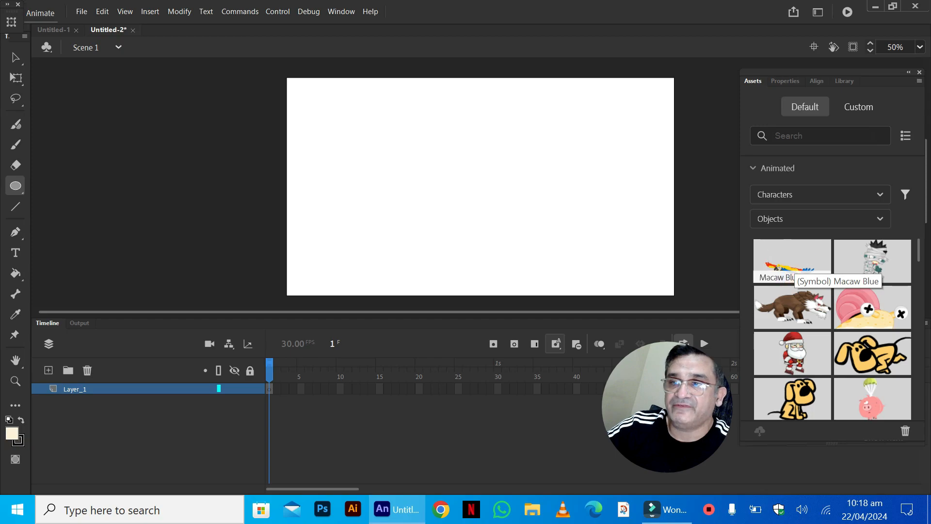
pyautogui.click(794, 265)
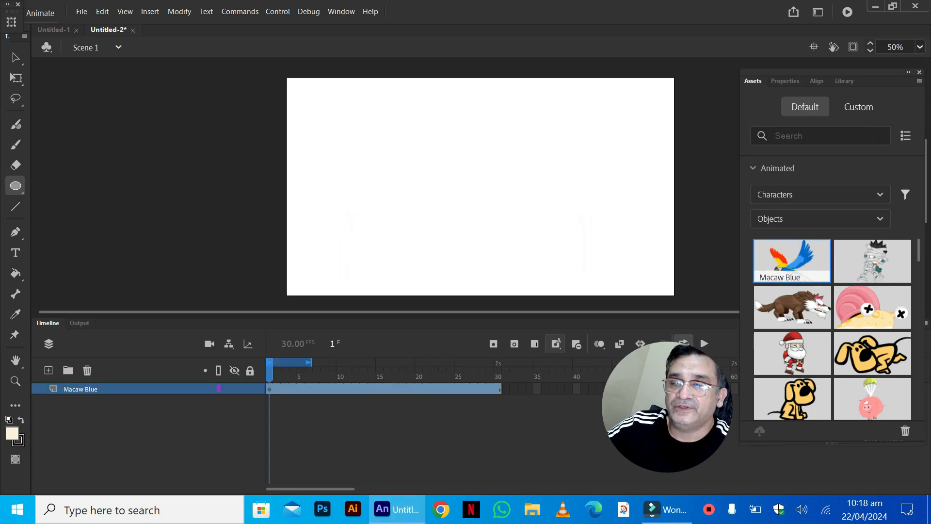
pyautogui.click(15, 58)
pyautogui.moveTo(563, 168); pyautogui.dragTo(585, 183)
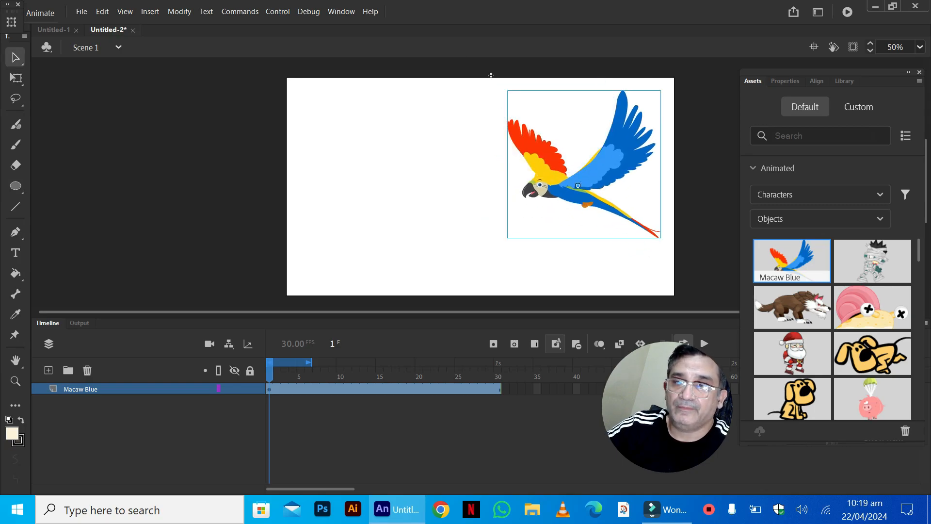
# Play the macaw's flying animation several times on the stage, restarting it from frame 1.
pyautogui.press('Return')
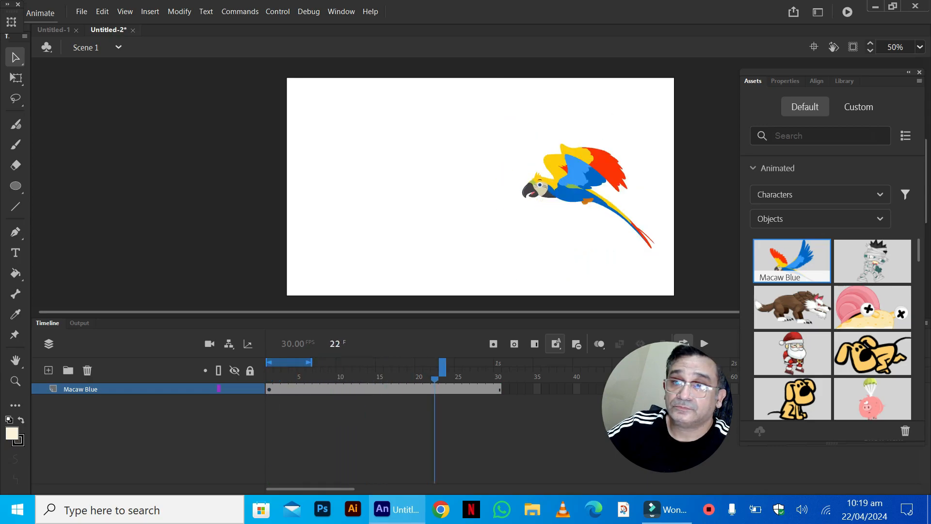
pyautogui.press('Return')
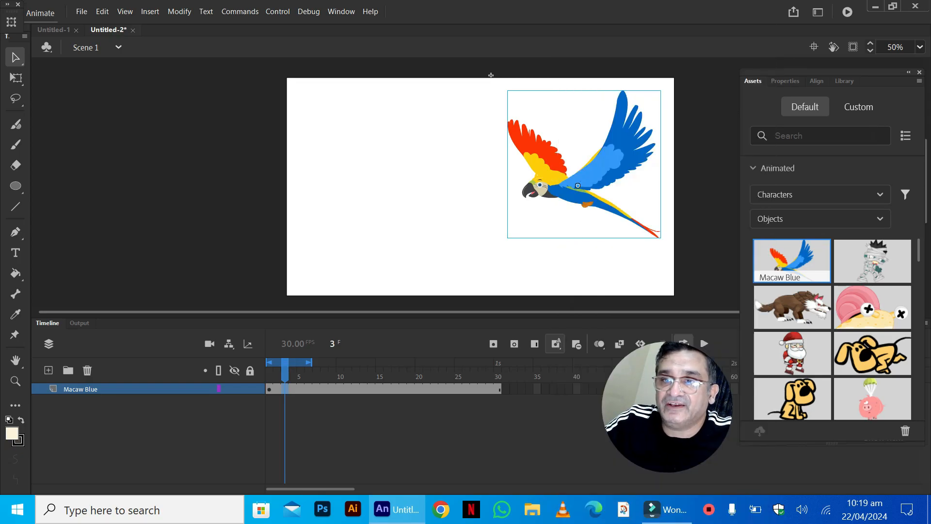
pyautogui.doubleClick(491, 75)
pyautogui.press('Return')
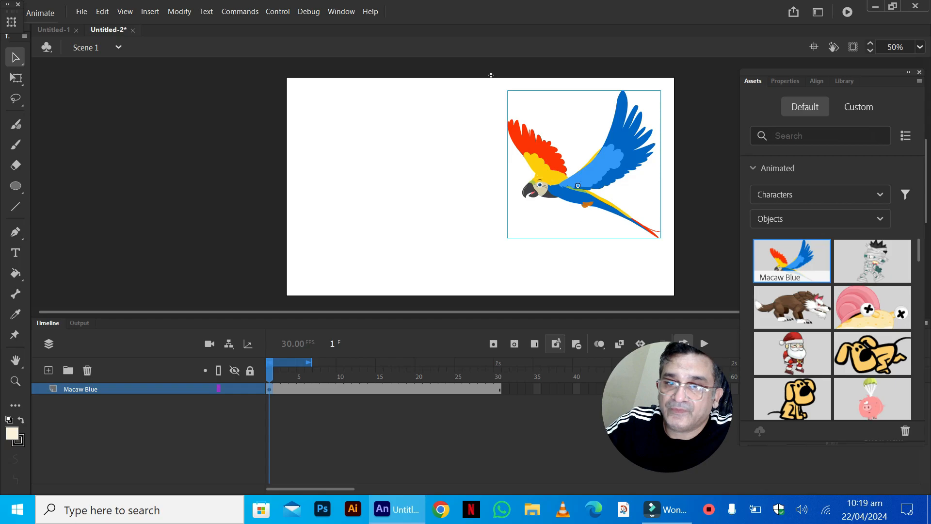
pyautogui.press('Return')
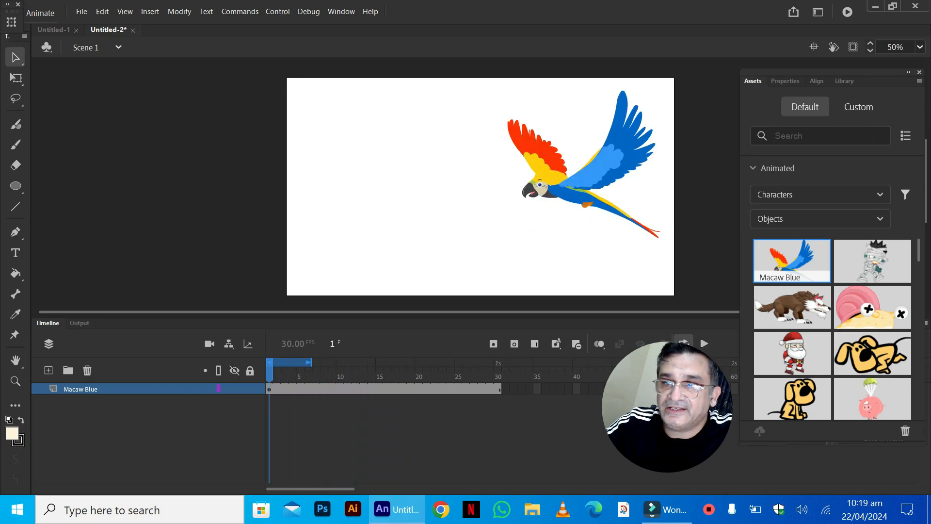
# Extend the playback loop range to frame 30, play the macaw's full wing cycle, and pause it at frame 21.
pyautogui.click(705, 344)
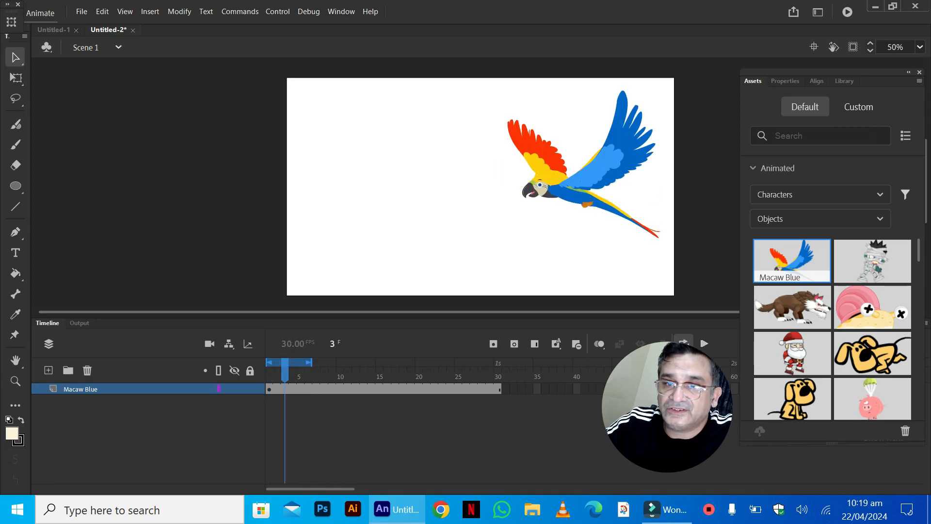
pyautogui.moveTo(309, 363); pyautogui.dragTo(451, 362)
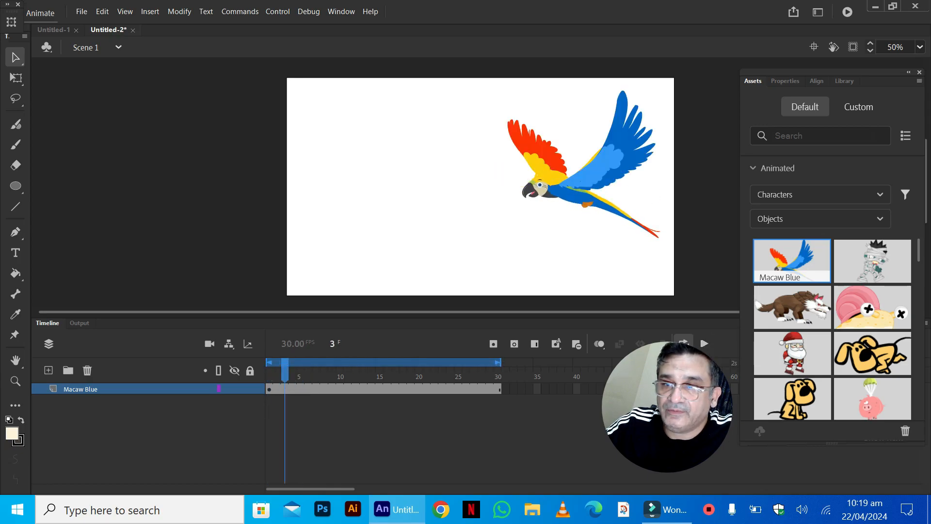
pyautogui.click(704, 344)
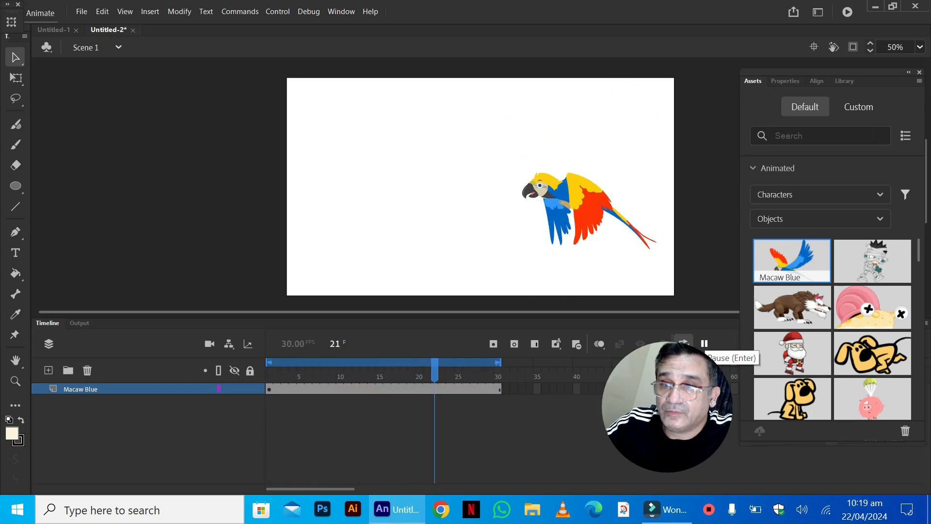
pyautogui.click(704, 344)
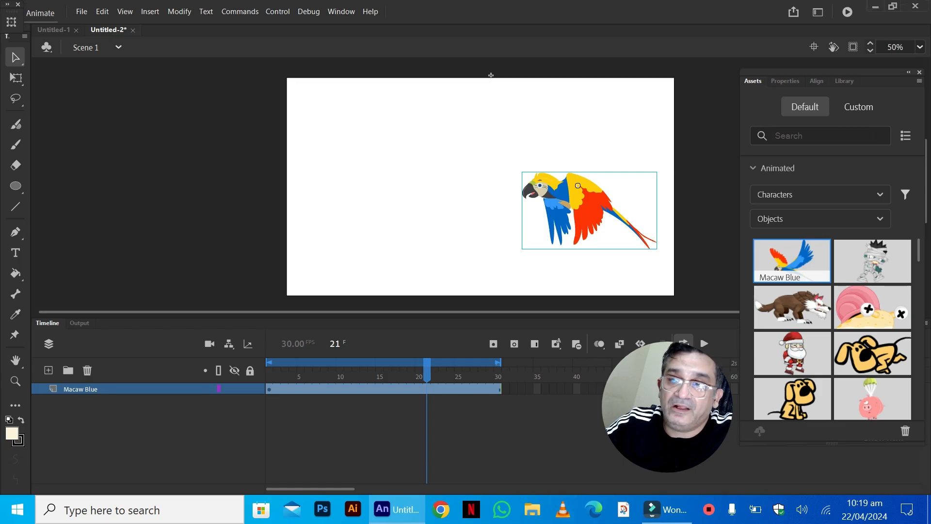
# Switch to VLC media player, open the most recent Hello Sunday Your Story video, and close the player.
pyautogui.click(562, 510)
pyautogui.click(280, 102)
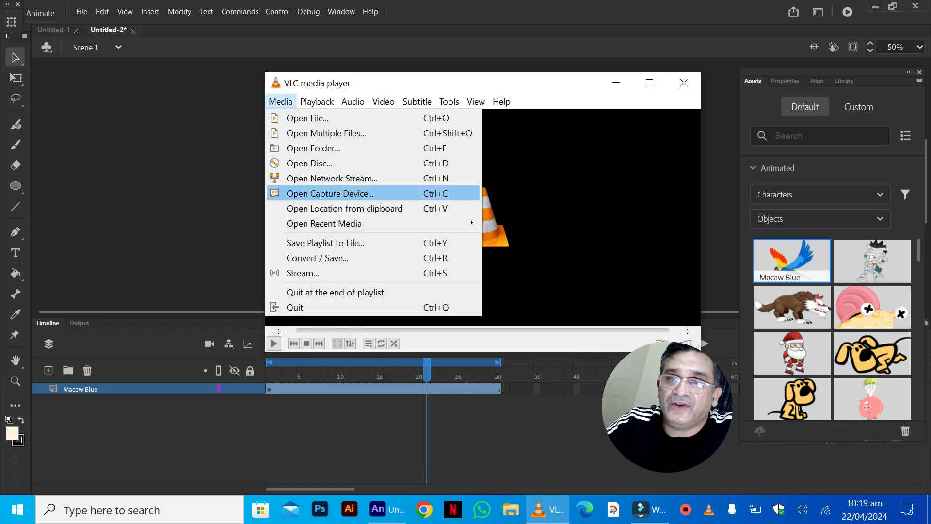
pyautogui.moveTo(471, 219)
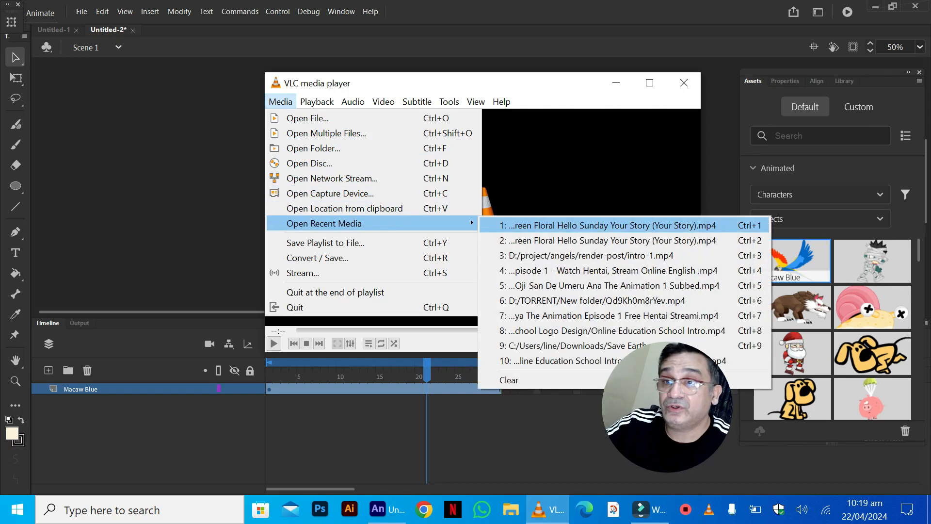
pyautogui.click(608, 226)
pyautogui.doubleClick(608, 226)
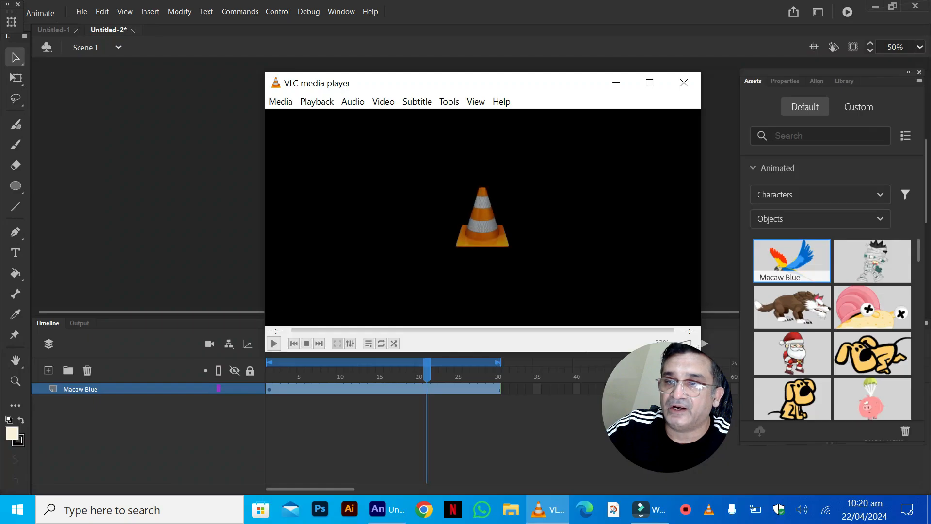
pyautogui.click(684, 83)
# Deselect the macaw and scrub the playhead to frame 3 to review its wing poses.
pyautogui.click(491, 75)
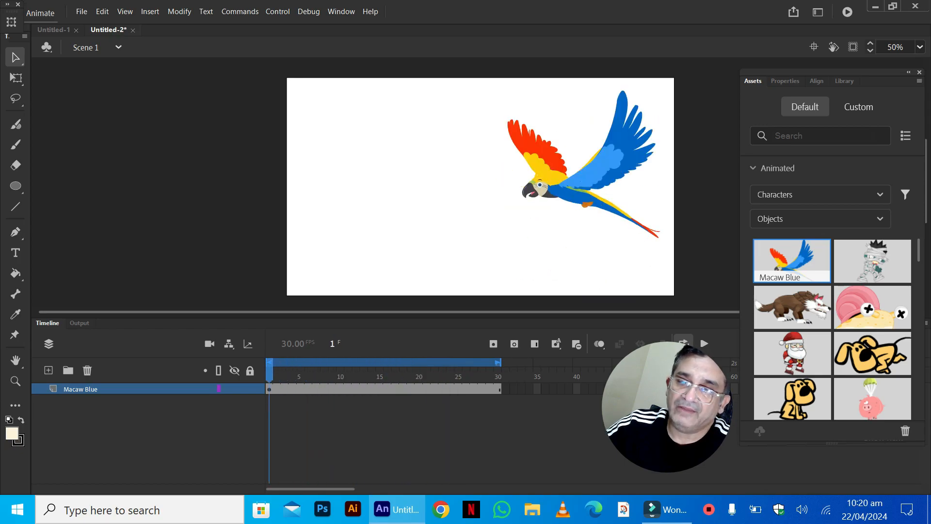
pyautogui.moveTo(333, 370); pyautogui.dragTo(285, 370)
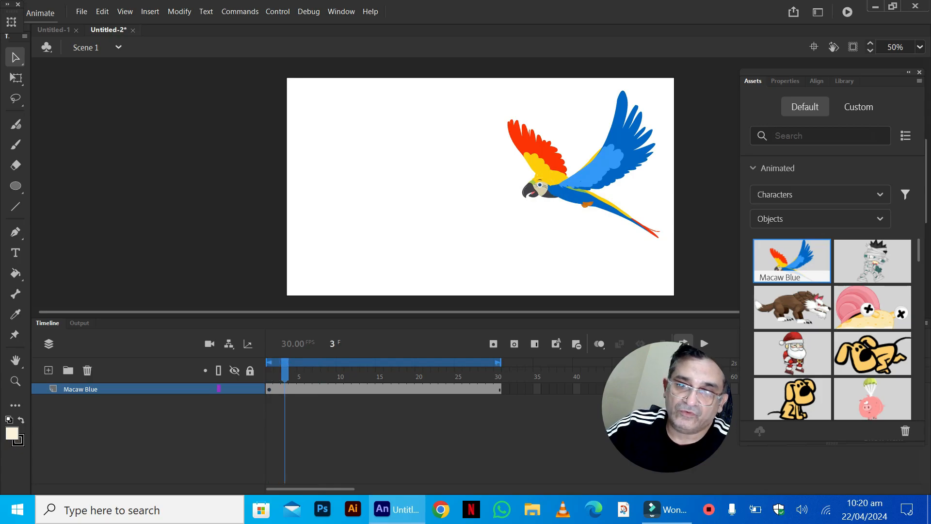